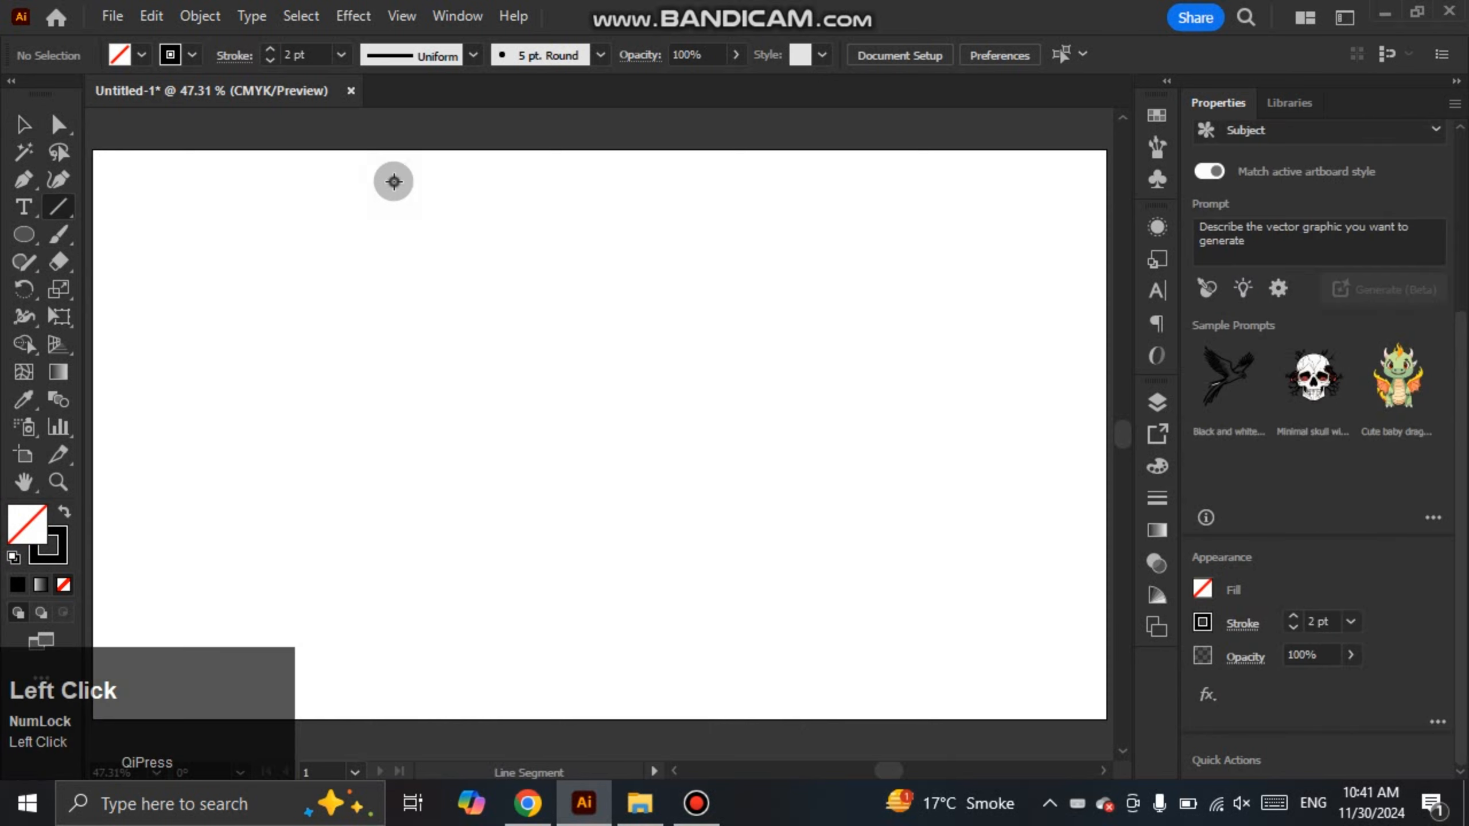
Draw a vertical 2 pt line nearly the artboard's height and place a duplicate a short distance to its right
{"action": "left_click_drag", "start_coordinate": [394, 182], "coordinate": [422, 667]}
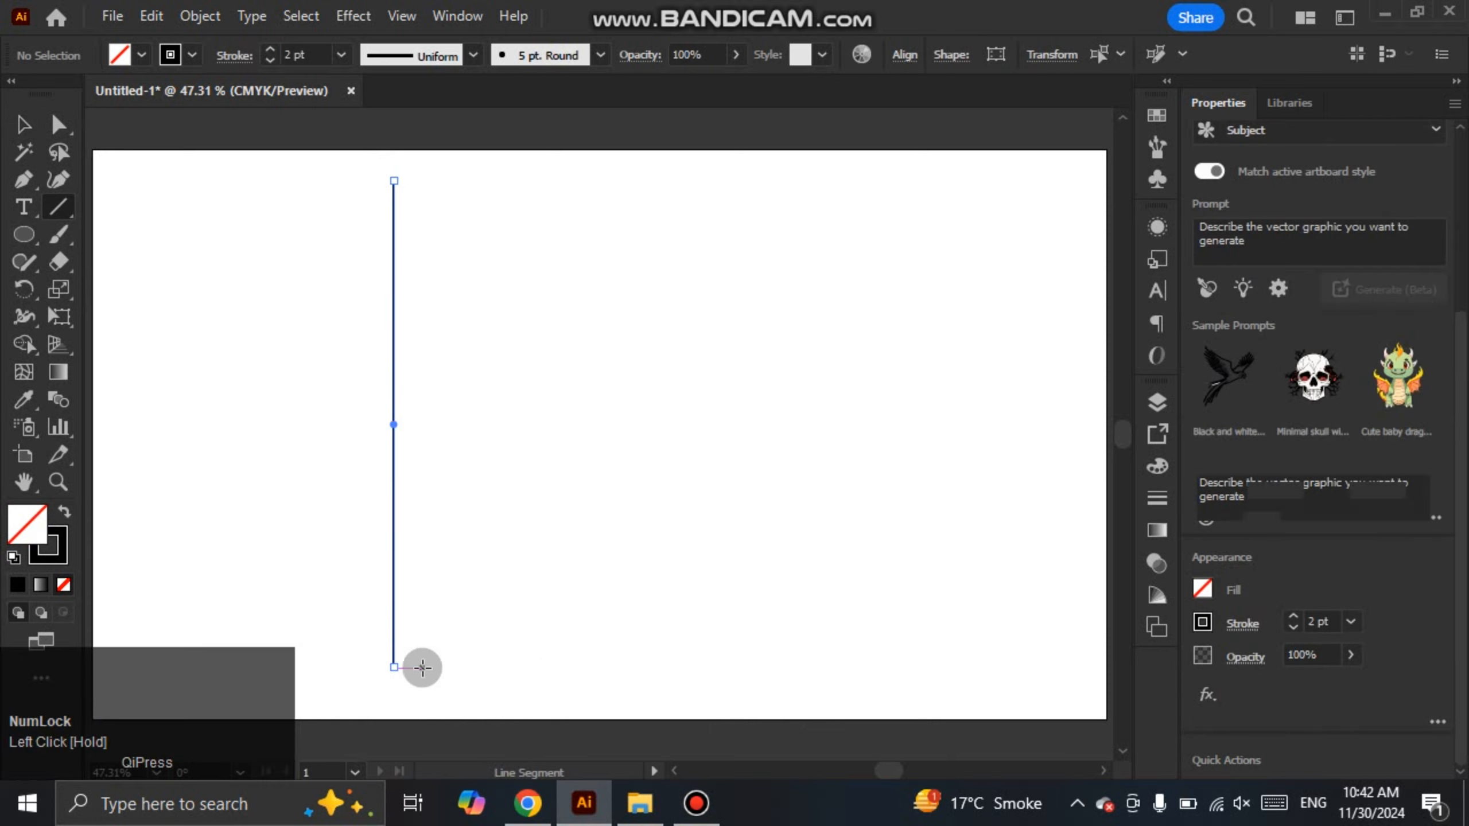
{"action": "left_click", "coordinate": [23, 124]}
{"action": "left_click", "coordinate": [184, 216]}
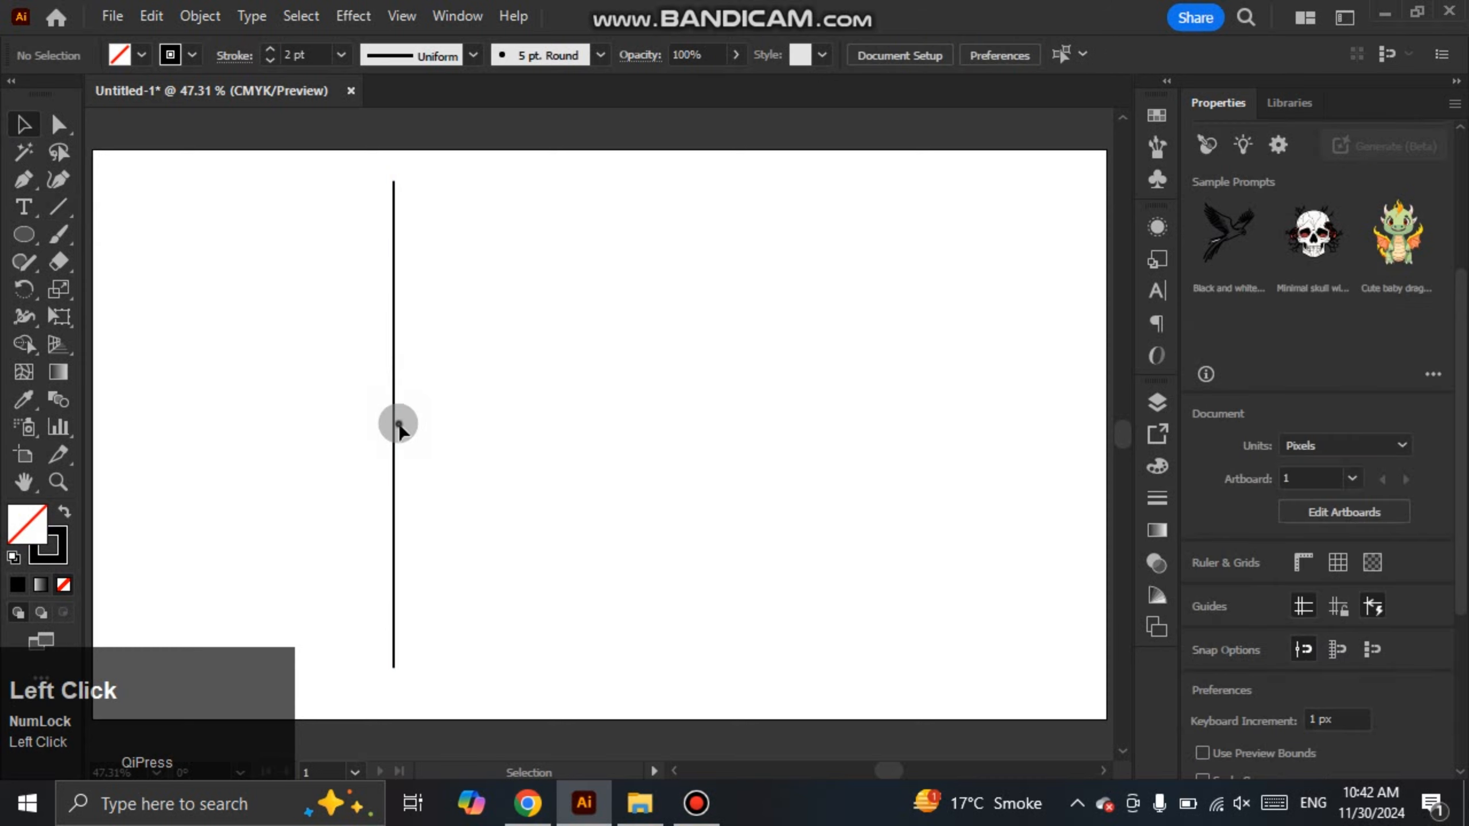
{"action": "left_click", "coordinate": [392, 432]}
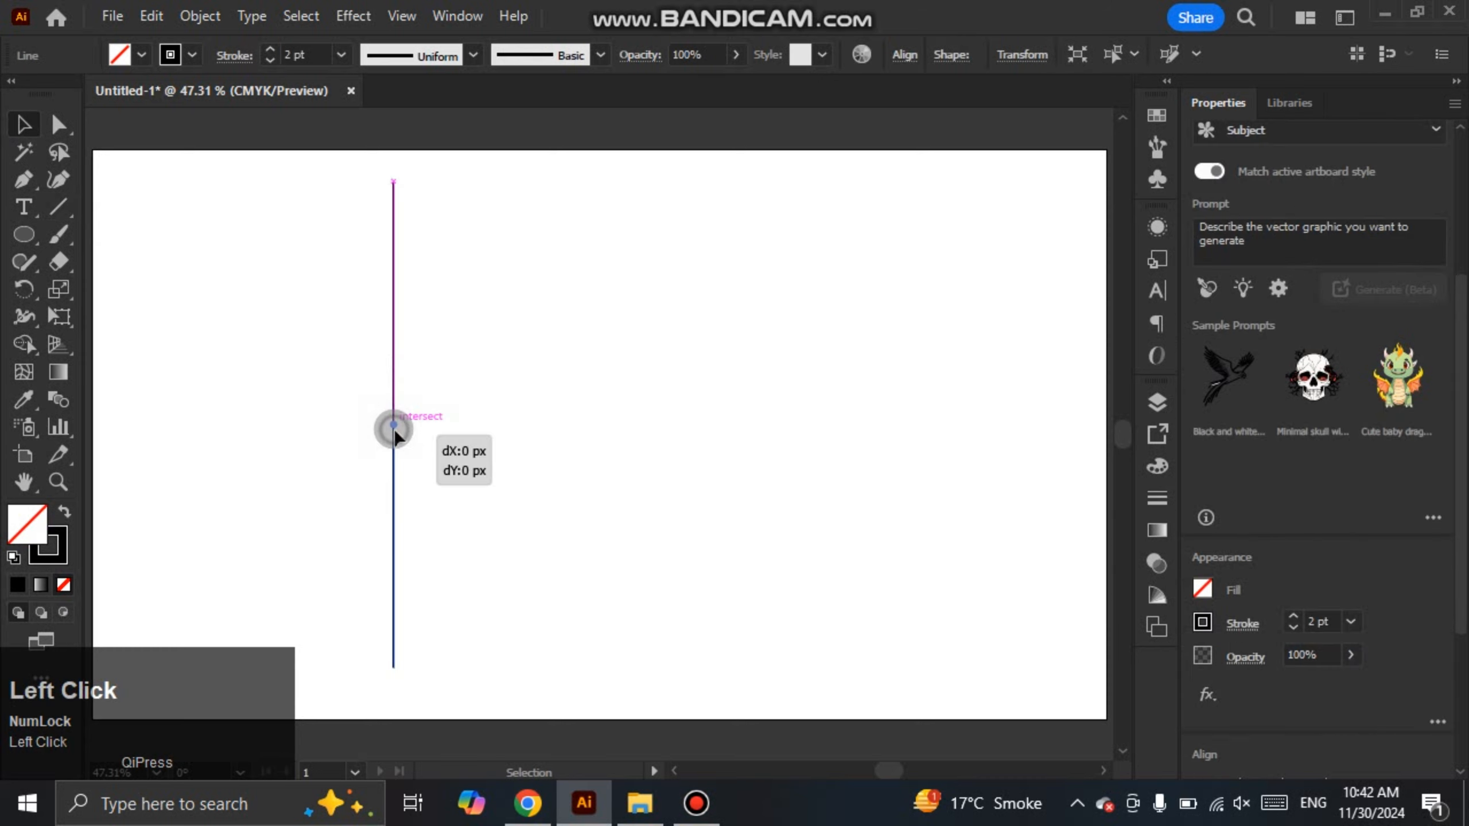
{"action": "left_click_drag", "start_coordinate": [401, 441], "coordinate": [425, 444]}
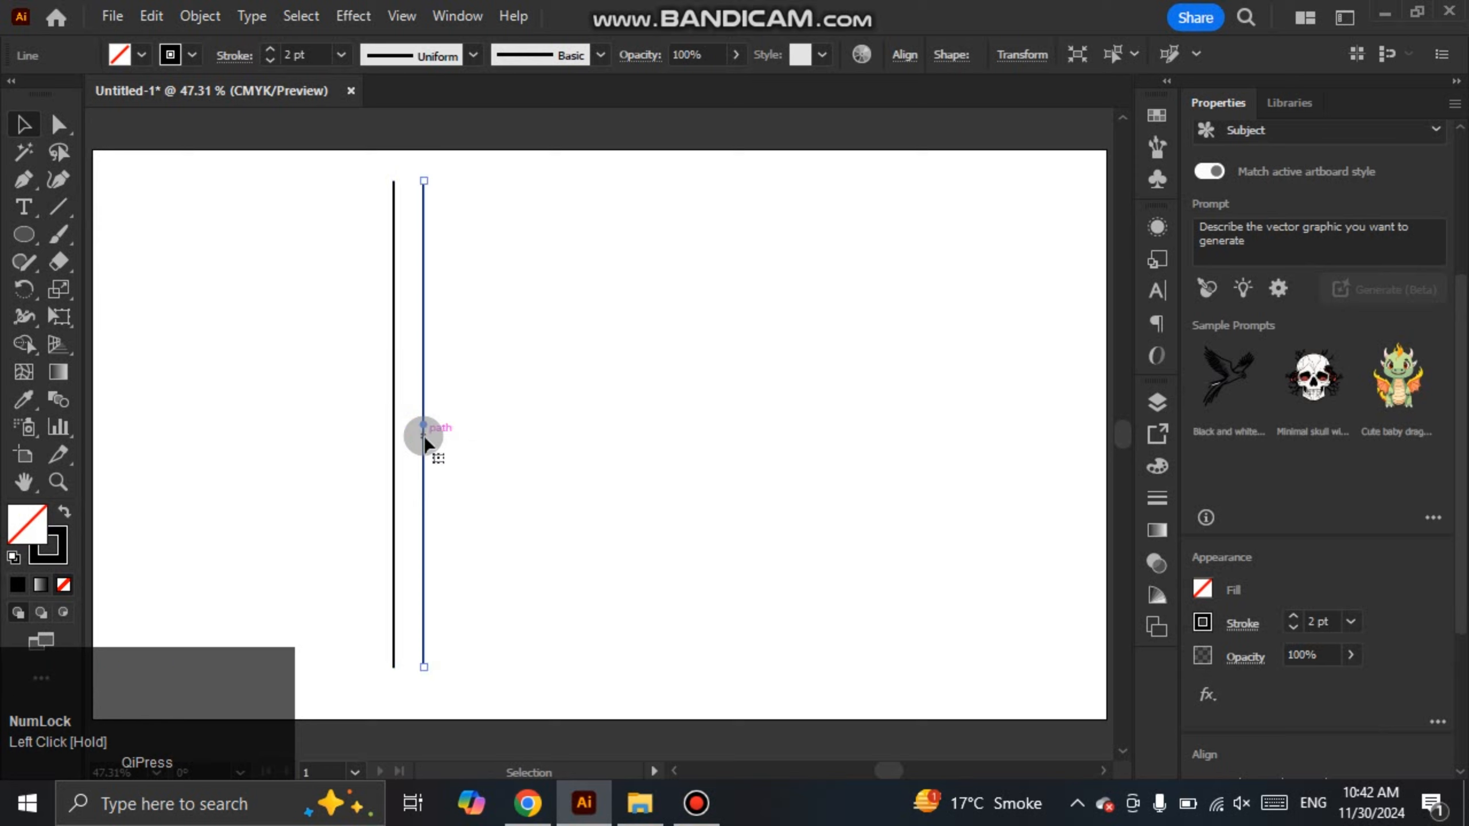
Repeat the line duplication twelve times to get a row of 14 evenly spaced vertical lines
{"action": "key", "text": "ctrl+d"}
{"action": "key", "text": "ctrl+d"}
{"action": "key", "text": "ctrl+d"}
{"action": "key", "text": "ctrl+d"}
{"action": "key", "text": "ctrl+d"}
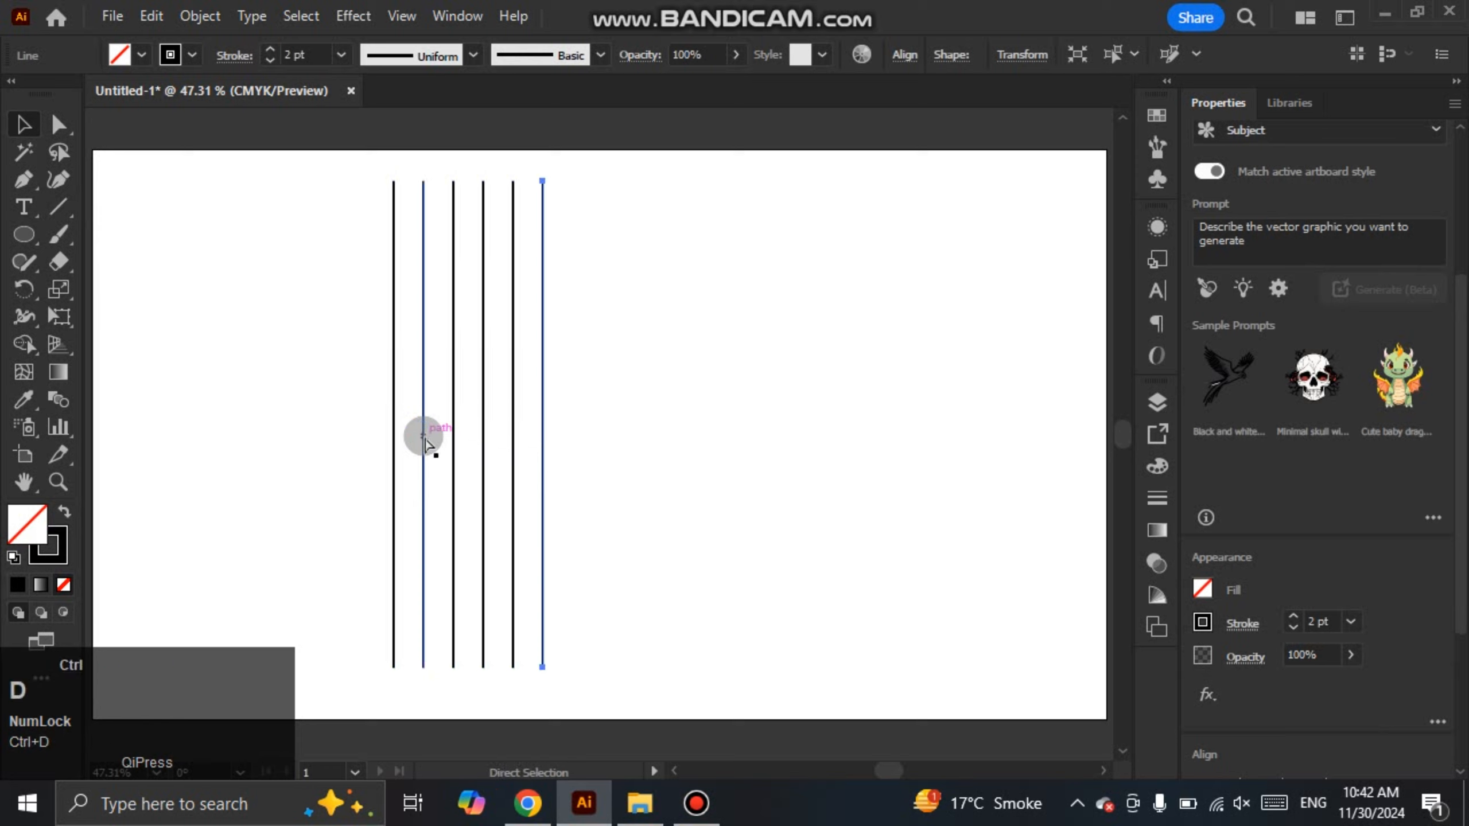
{"action": "key", "text": "ctrl+d"}
{"action": "key", "text": "ctrl+d"}
{"action": "key", "text": "ctrl+d"}
{"action": "key", "text": "ctrl+d"}
{"action": "key", "text": "ctrl+d"}
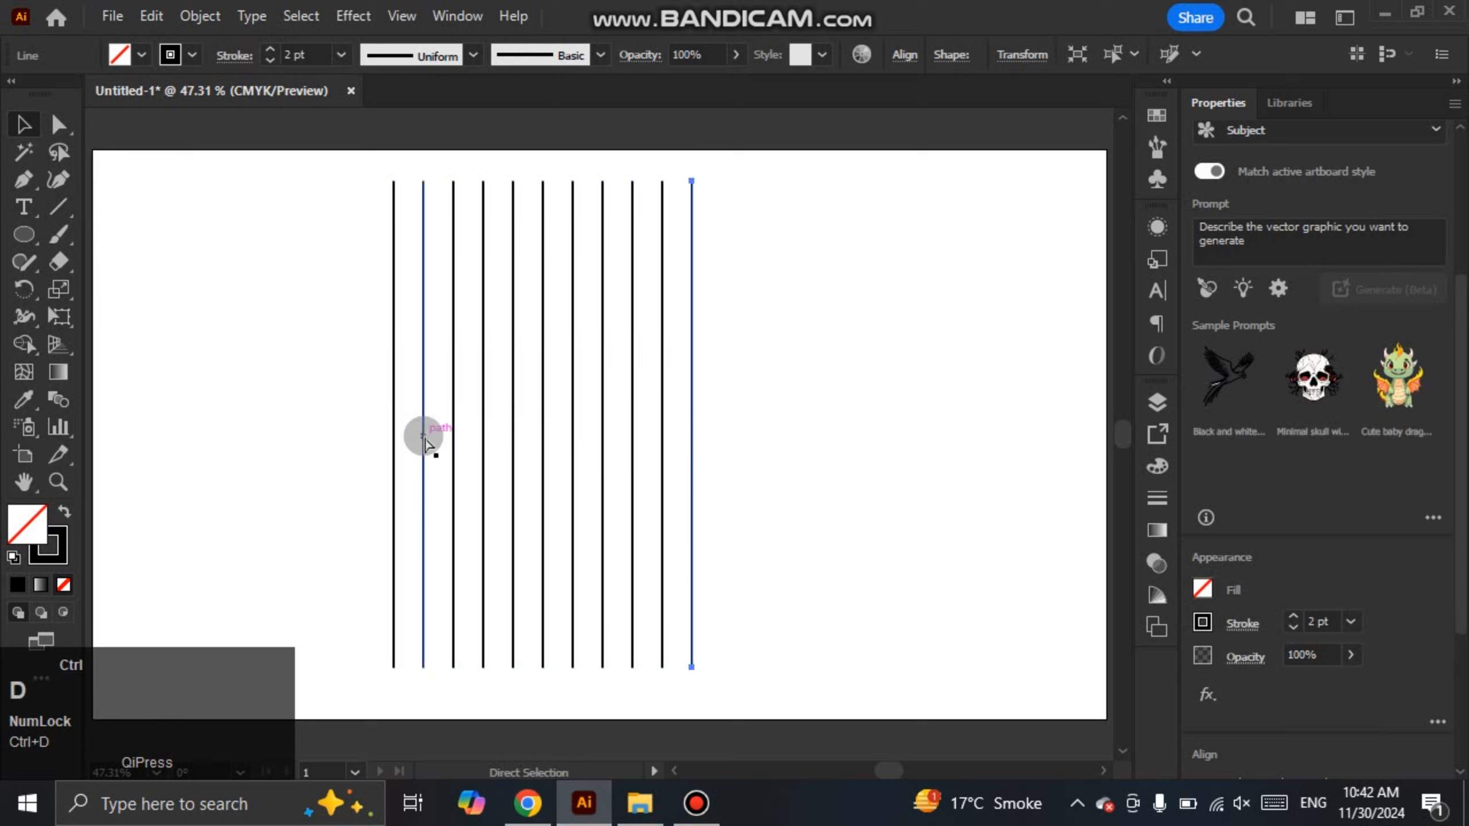
{"action": "key", "text": "ctrl+d"}
{"action": "key", "text": "ctrl+d"}
Group all the vertical lines and centre the group horizontally and vertically on the artboard
{"action": "left_click_drag", "start_coordinate": [302, 370], "coordinate": [778, 536]}
{"action": "left_click_drag", "start_coordinate": [277, 342], "coordinate": [925, 525]}
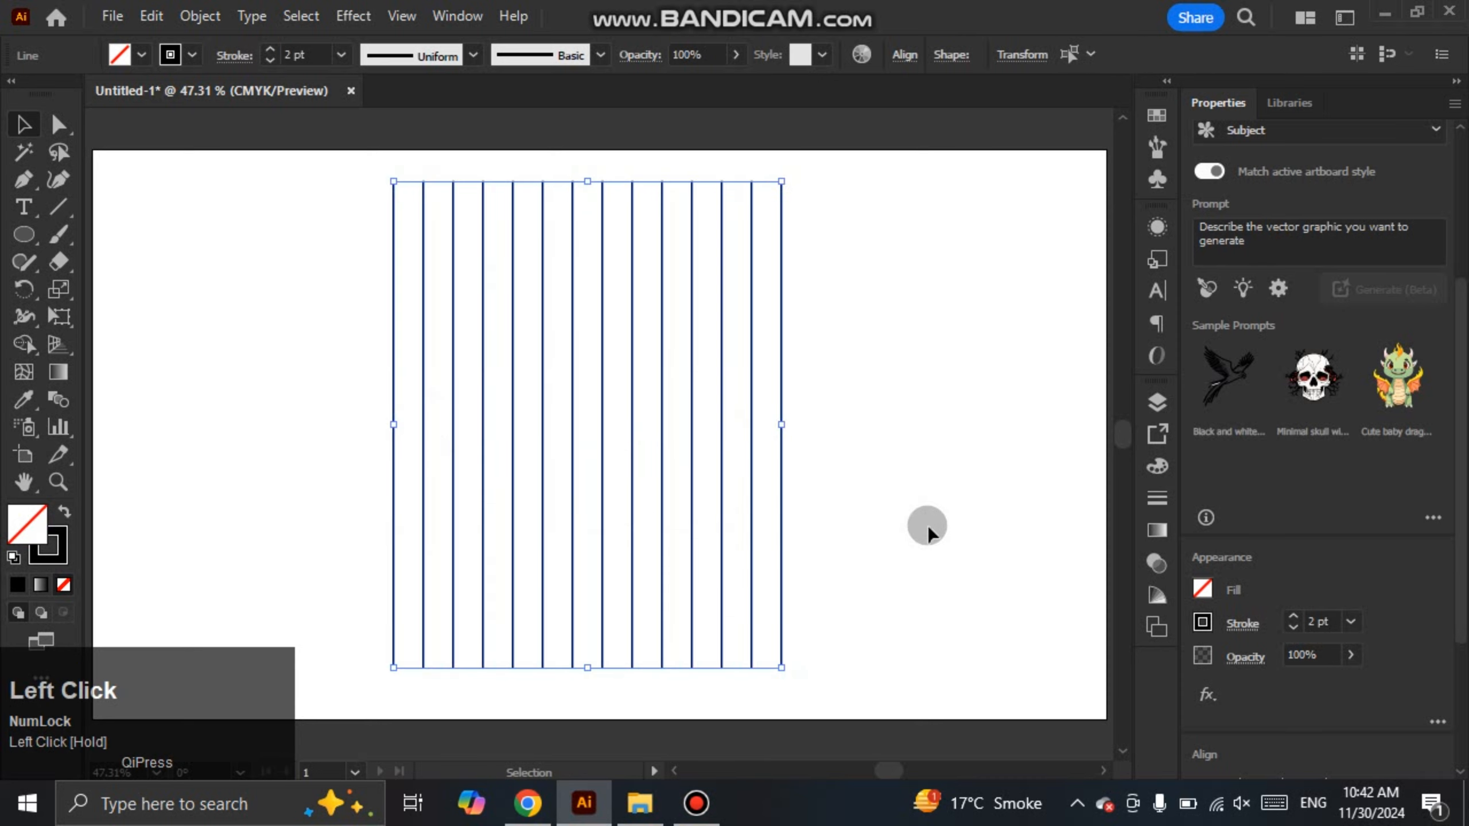
{"action": "key", "text": "ctrl+g"}
{"action": "left_click", "coordinate": [1463, 653]}
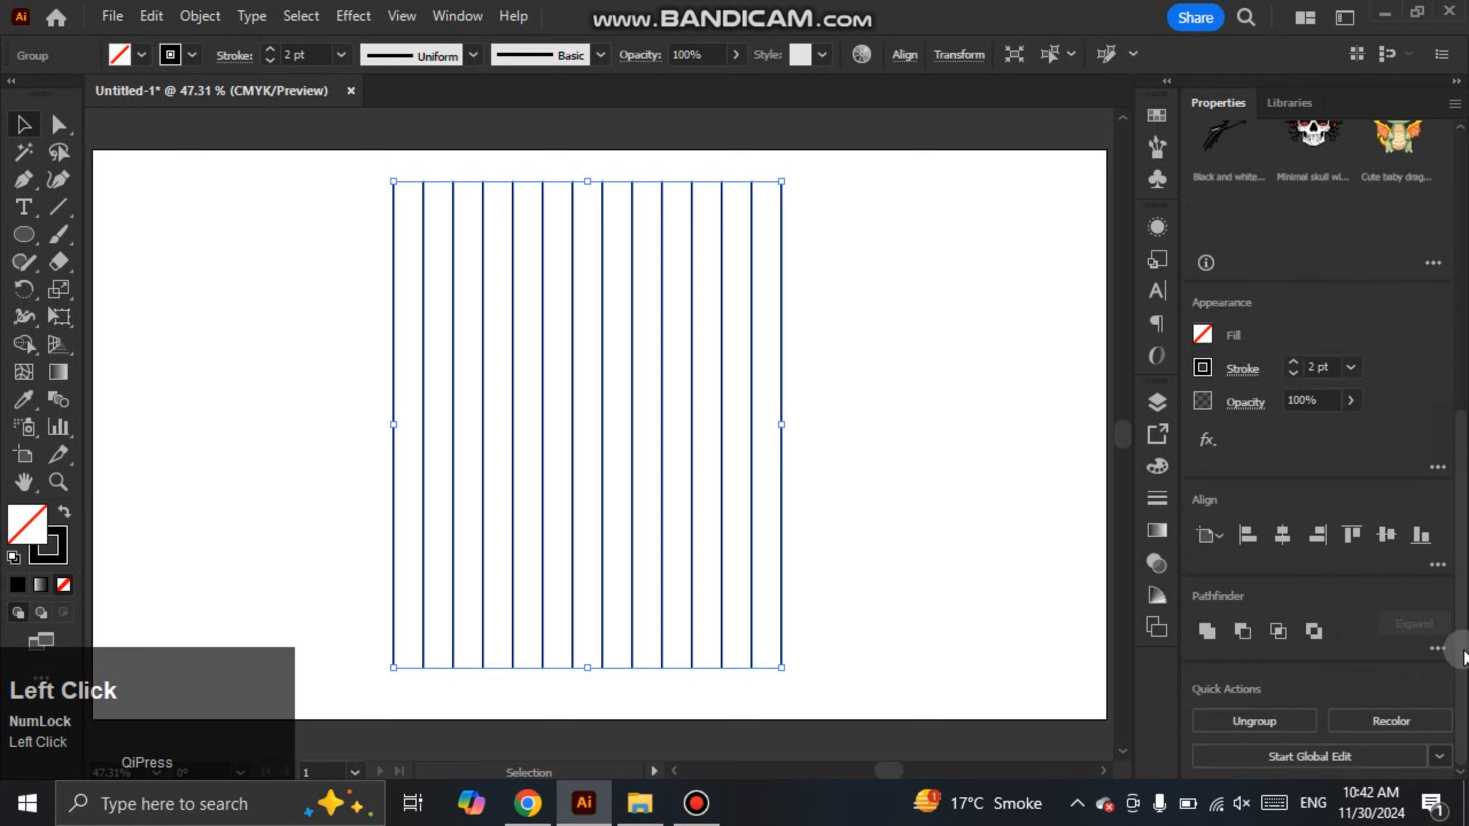
{"action": "left_click", "coordinate": [1296, 538]}
{"action": "left_click", "coordinate": [1377, 536]}
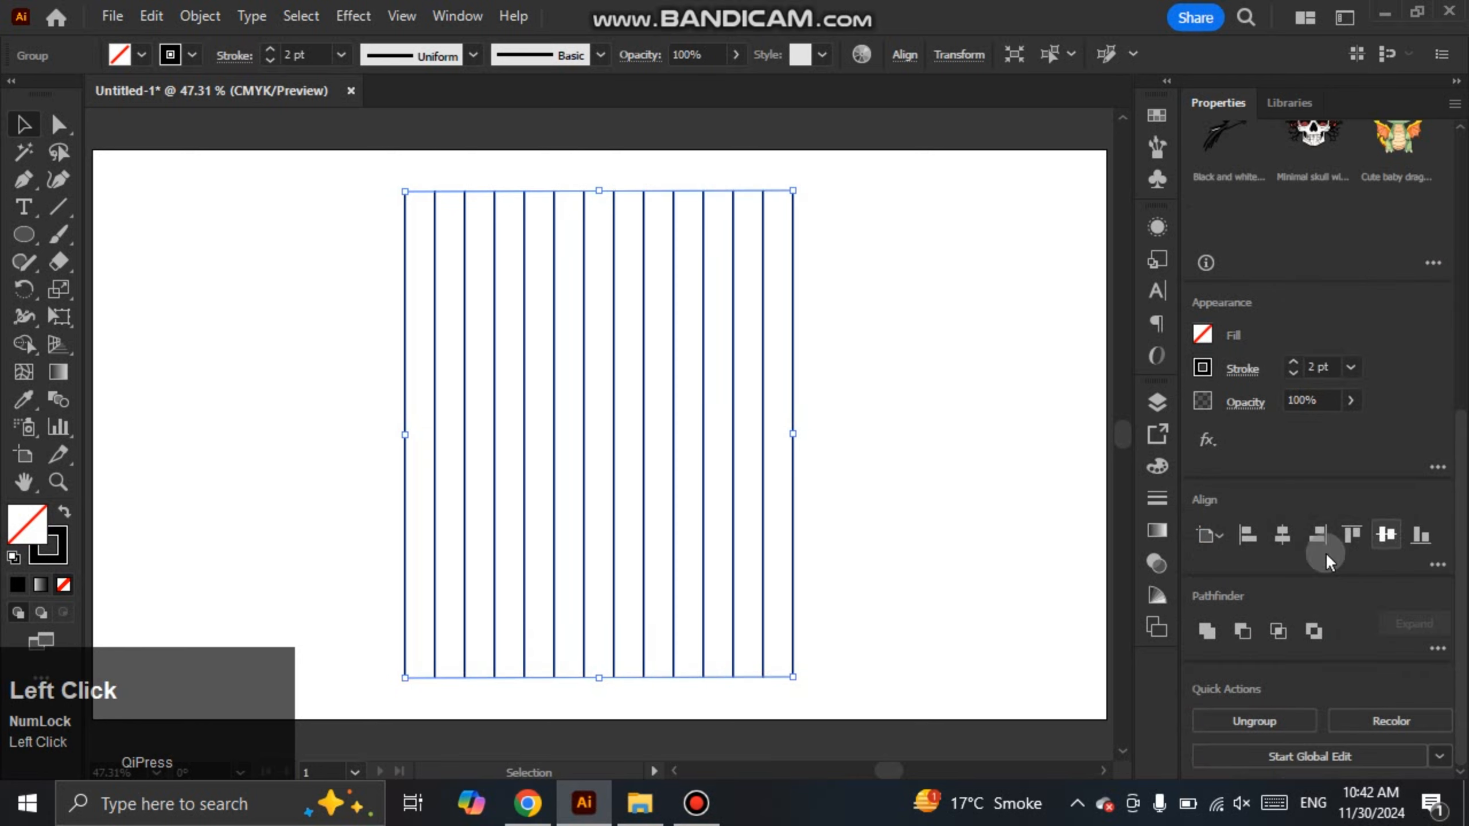
Paste a copy of the line group in front and rotate it 90° to form a square grid
{"action": "key", "text": "ctrl"}
{"action": "key", "text": "ctrl+f"}
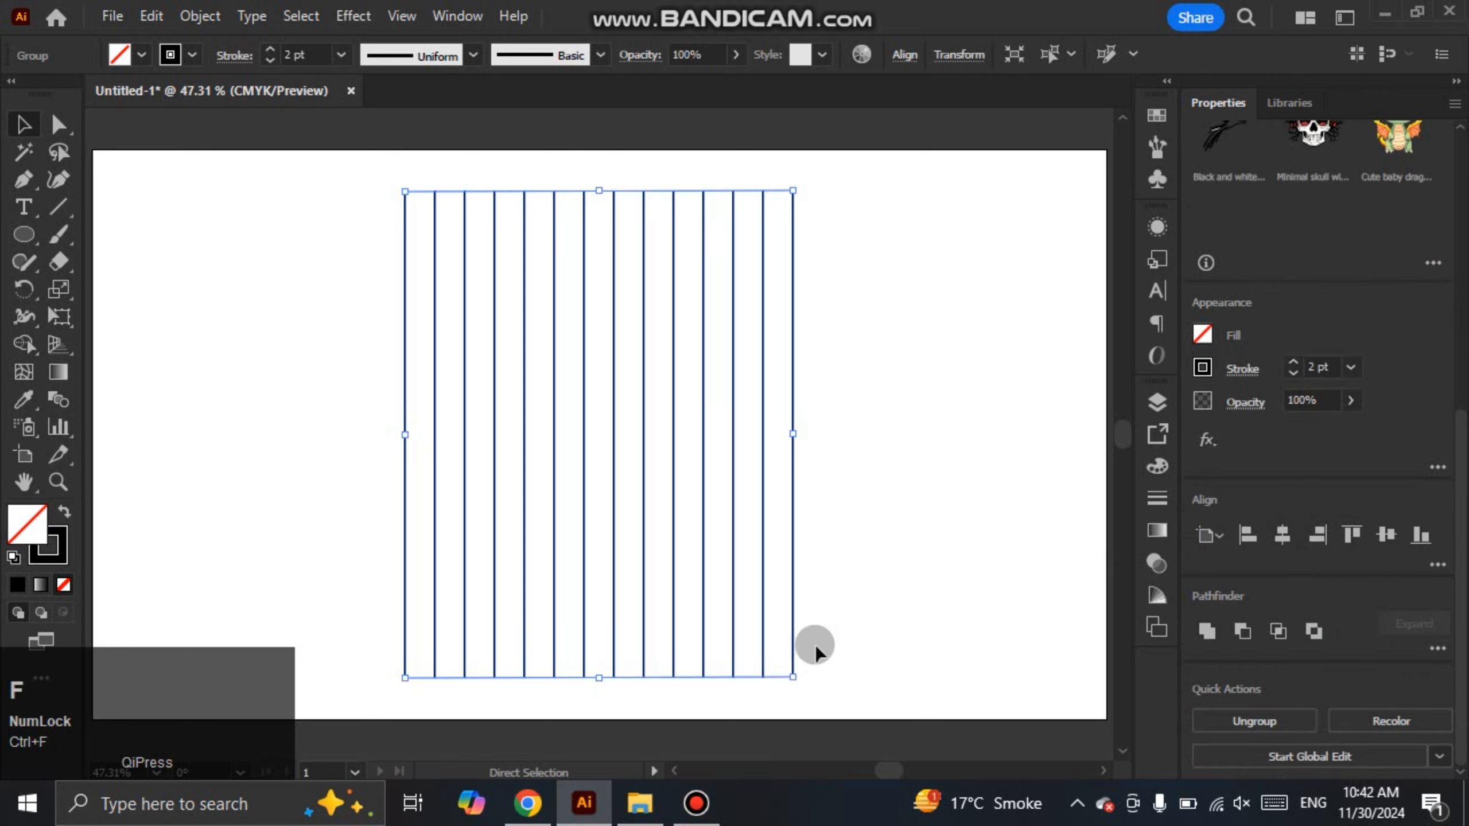
{"action": "left_click_drag", "start_coordinate": [801, 684], "coordinate": [412, 550]}
{"action": "left_click", "coordinate": [259, 360]}
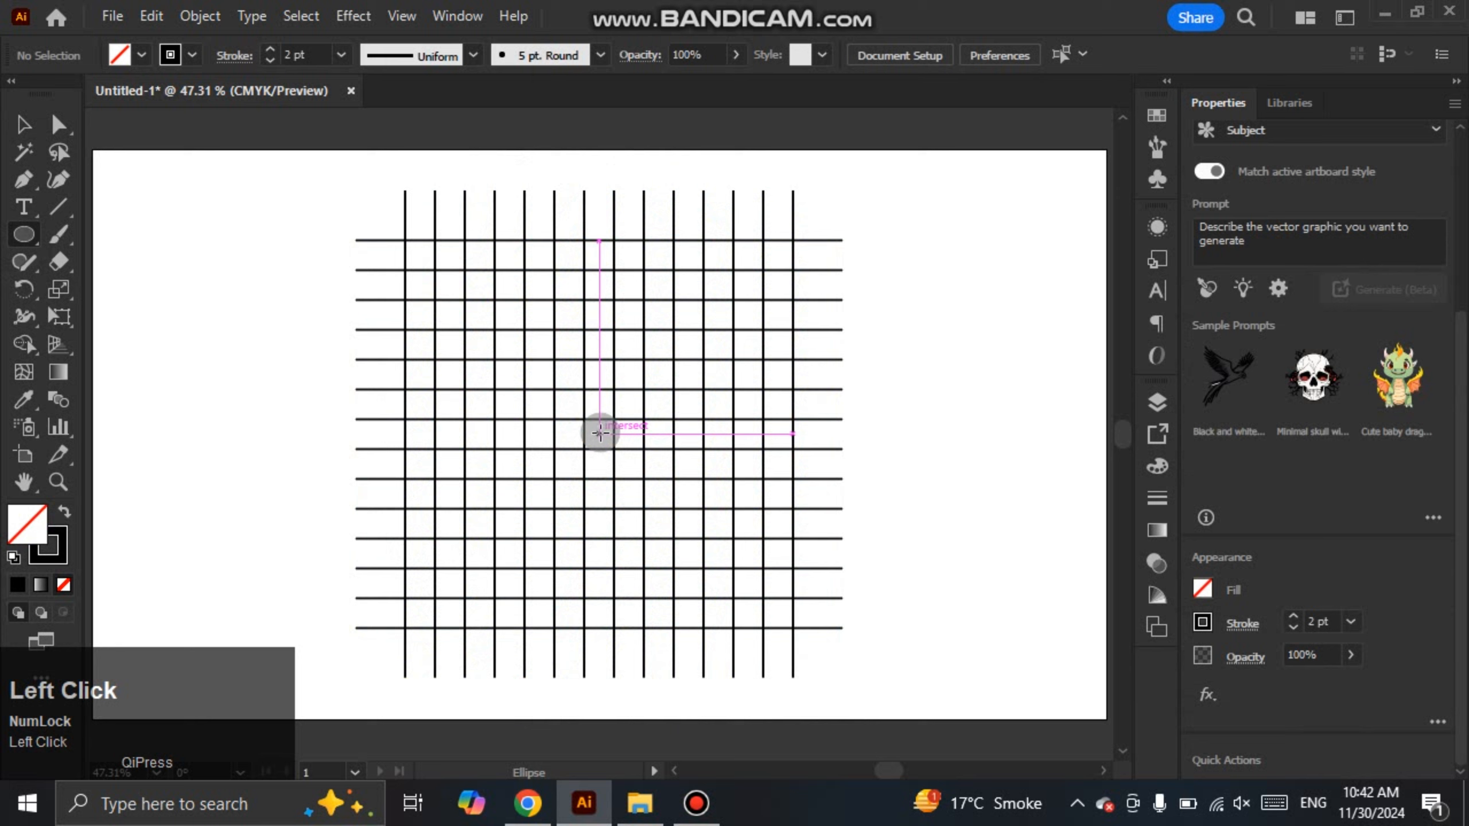
Draw a circle from the grid's centre out to its outermost grid lines
{"action": "left_click_drag", "start_coordinate": [599, 432], "coordinate": [731, 627]}
{"action": "left_click", "coordinate": [22, 124]}
{"action": "left_click", "coordinate": [231, 376]}
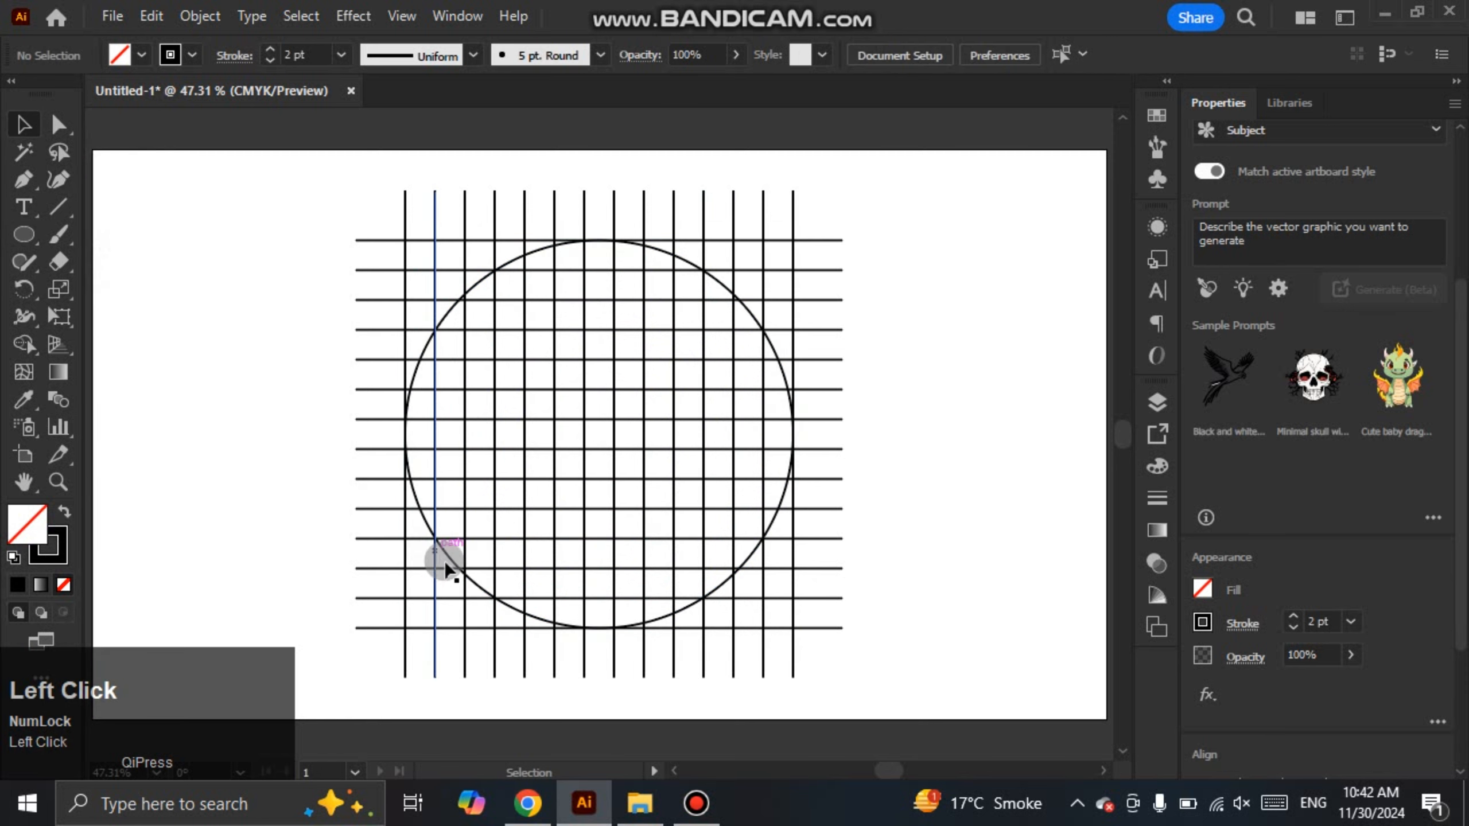
Copy the circle in place and shrink each copy about its centre by one grid cell, making four concentric circles
{"action": "left_click", "coordinate": [471, 581]}
{"action": "key", "text": "ctrl+c"}
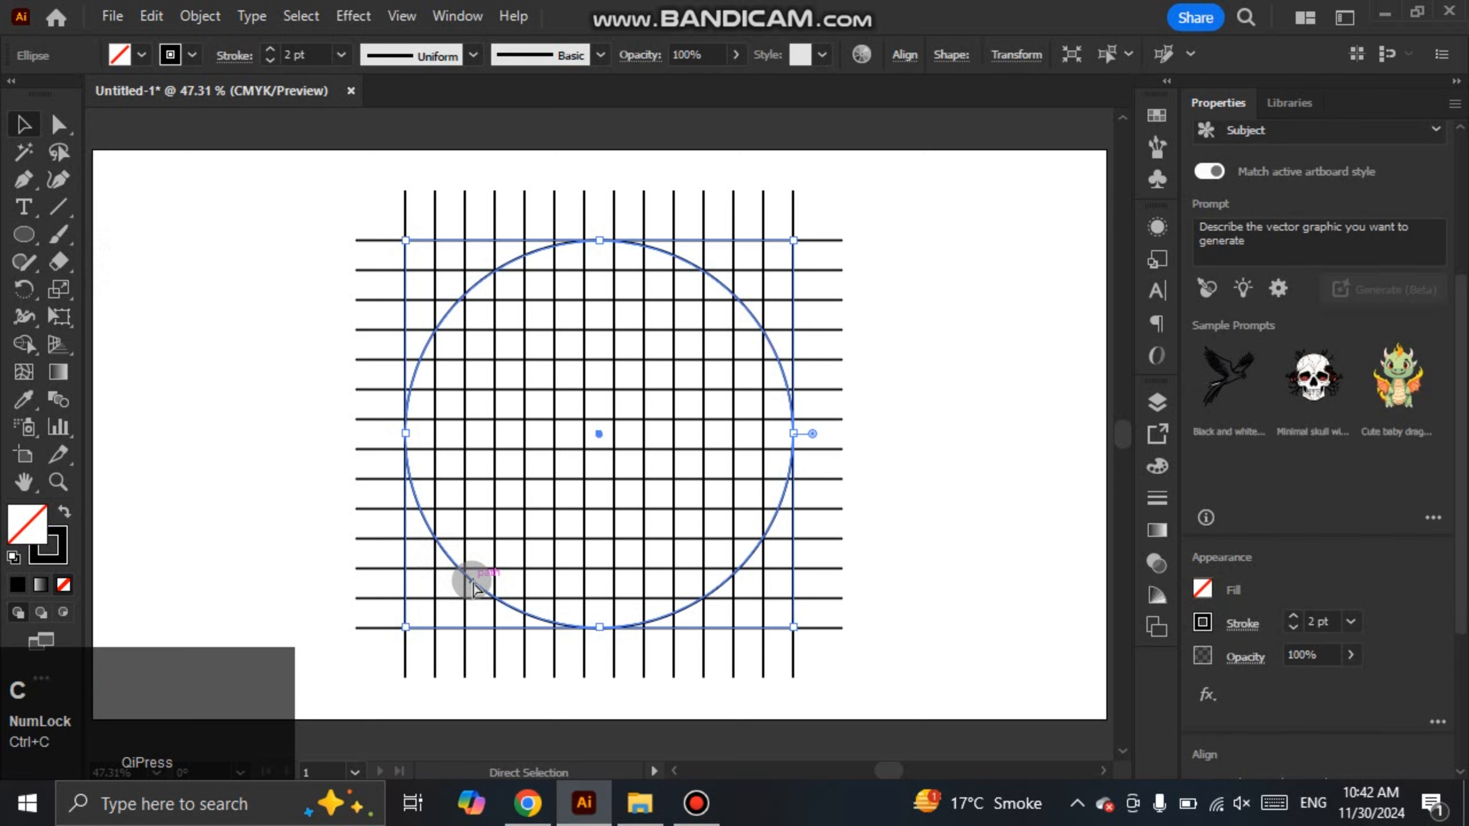
{"action": "key", "text": "ctrl+f"}
{"action": "left_click_drag", "start_coordinate": [596, 628], "coordinate": [595, 571]}
{"action": "key", "text": "ctrl+c"}
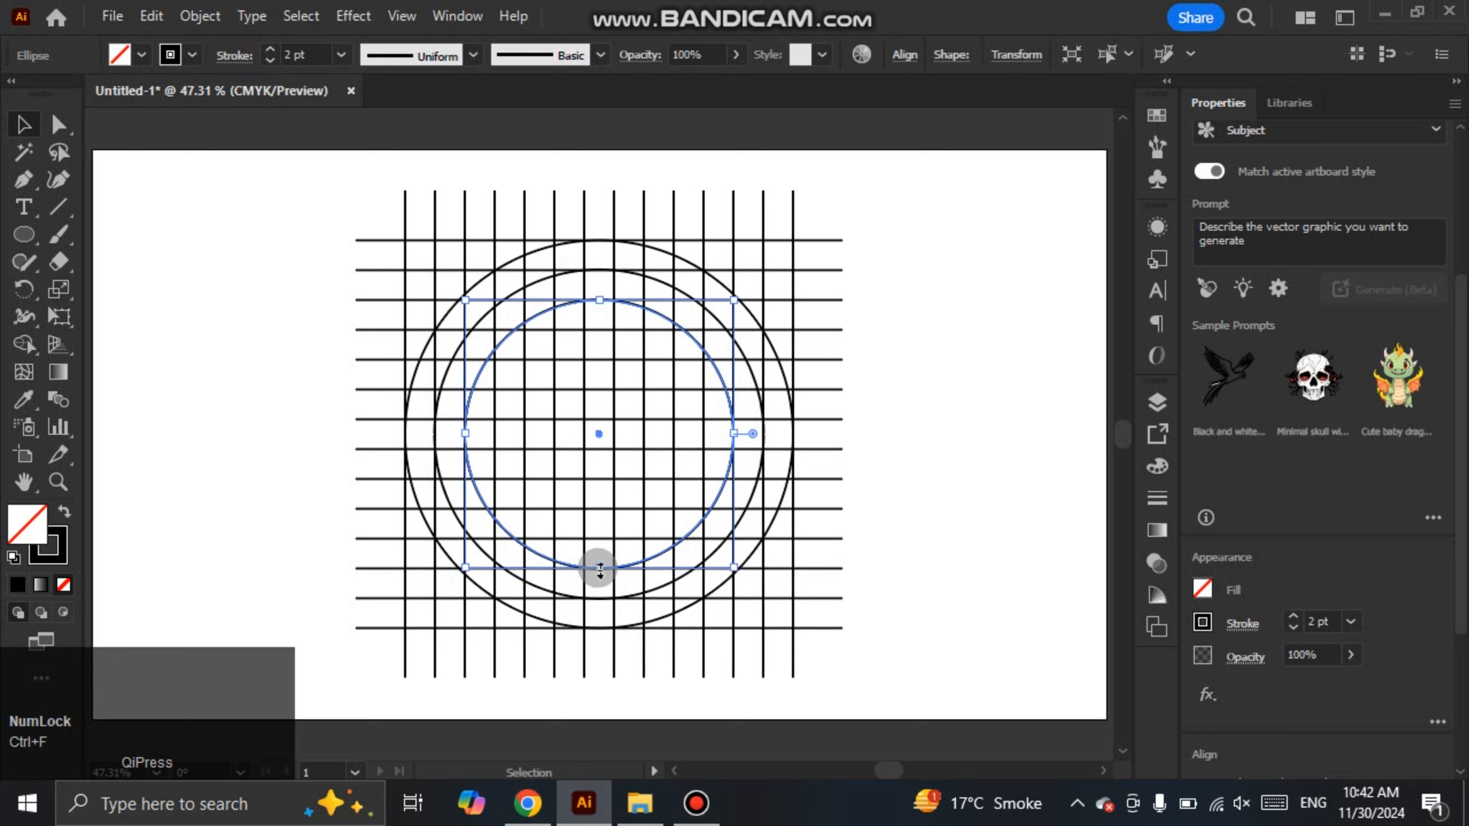
{"action": "left_click_drag", "start_coordinate": [598, 570], "coordinate": [599, 530]}
{"action": "left_click", "coordinate": [920, 672]}
Select the grid and all circles for the Shape Builder tool, with a black fill and no stroke
{"action": "left_click_drag", "start_coordinate": [732, 637], "coordinate": [378, 282]}
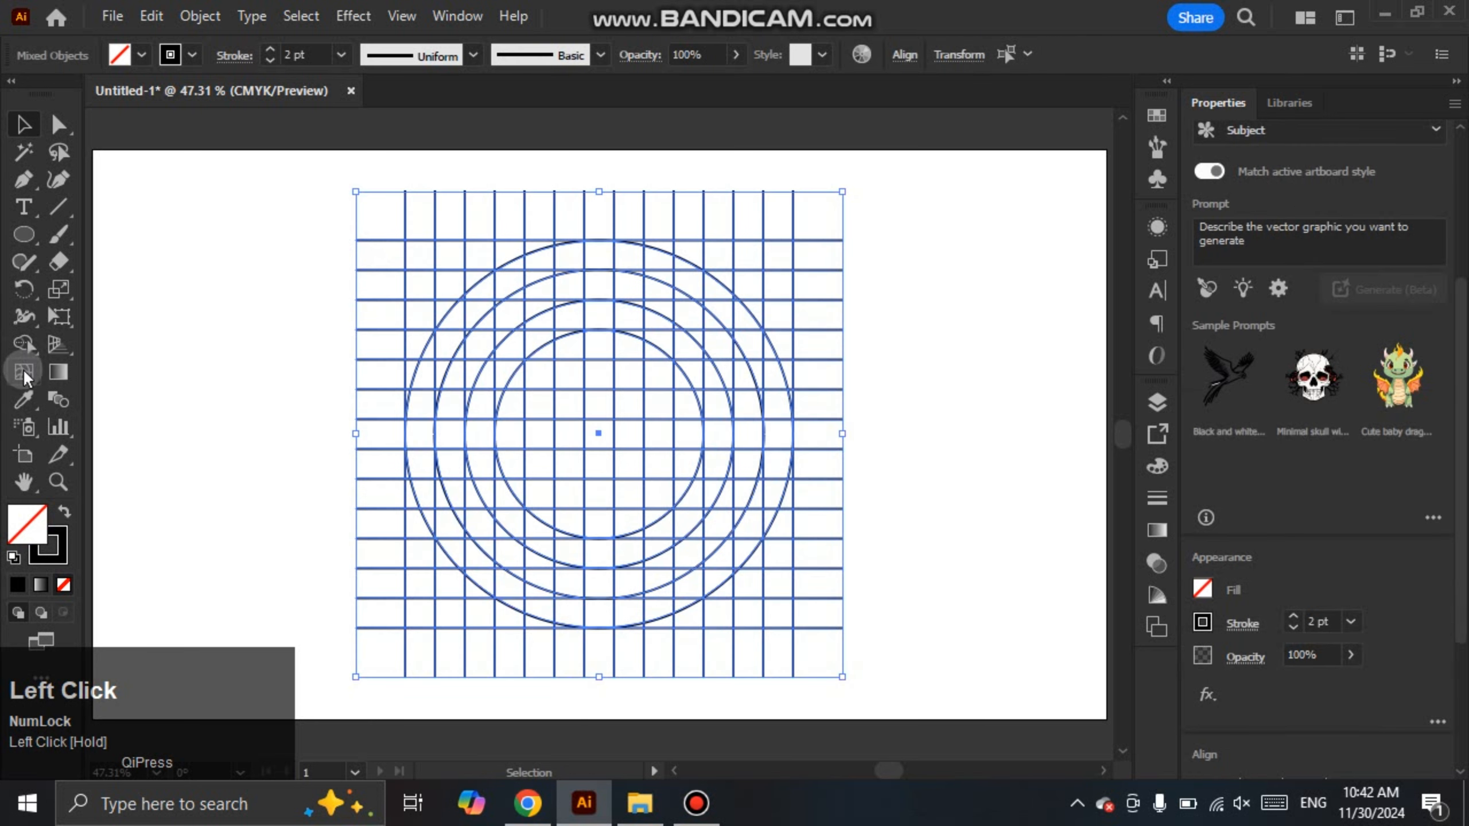
{"action": "left_click", "coordinate": [23, 346]}
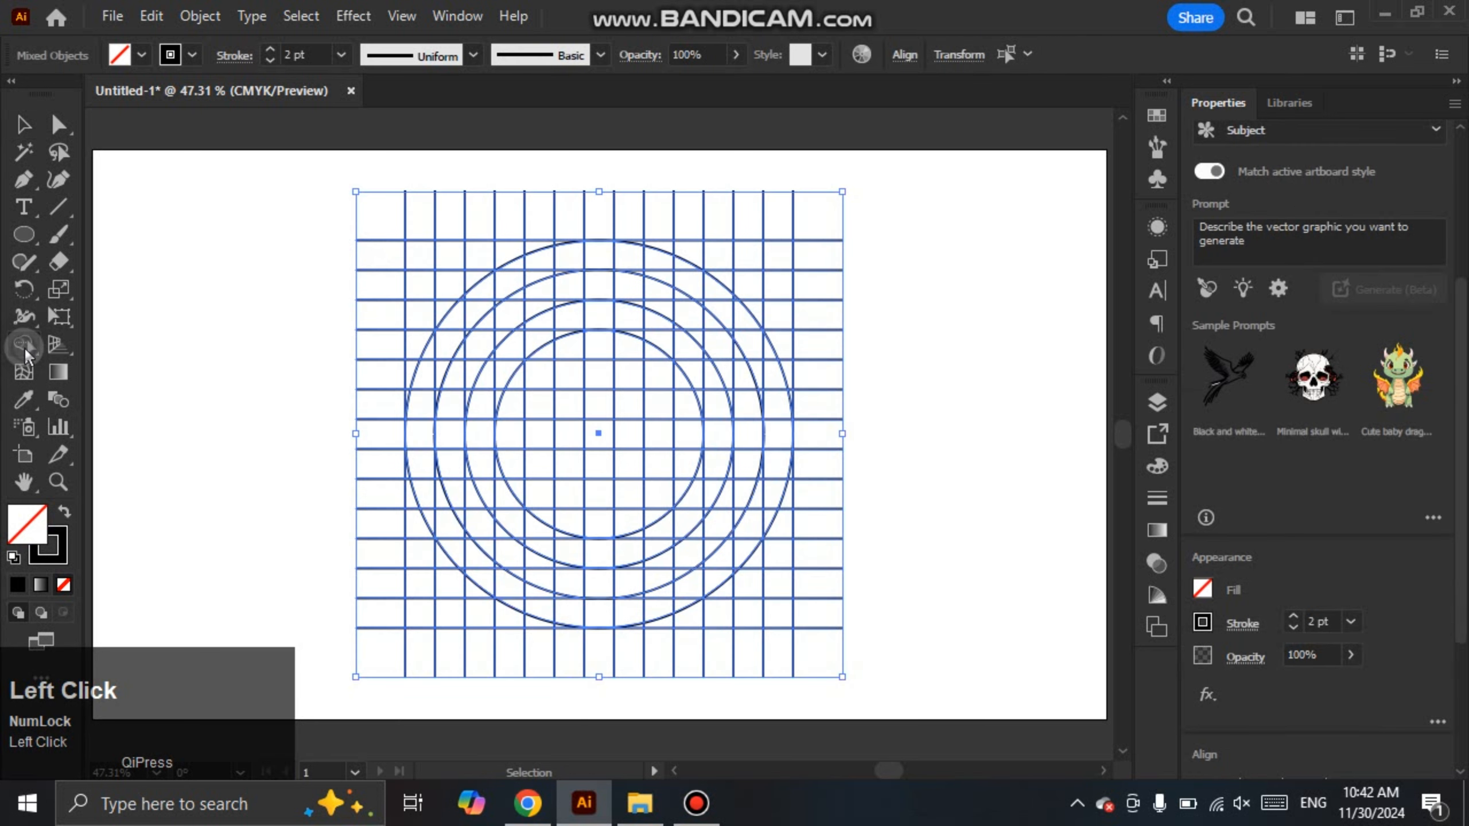
{"action": "left_click", "coordinate": [67, 513]}
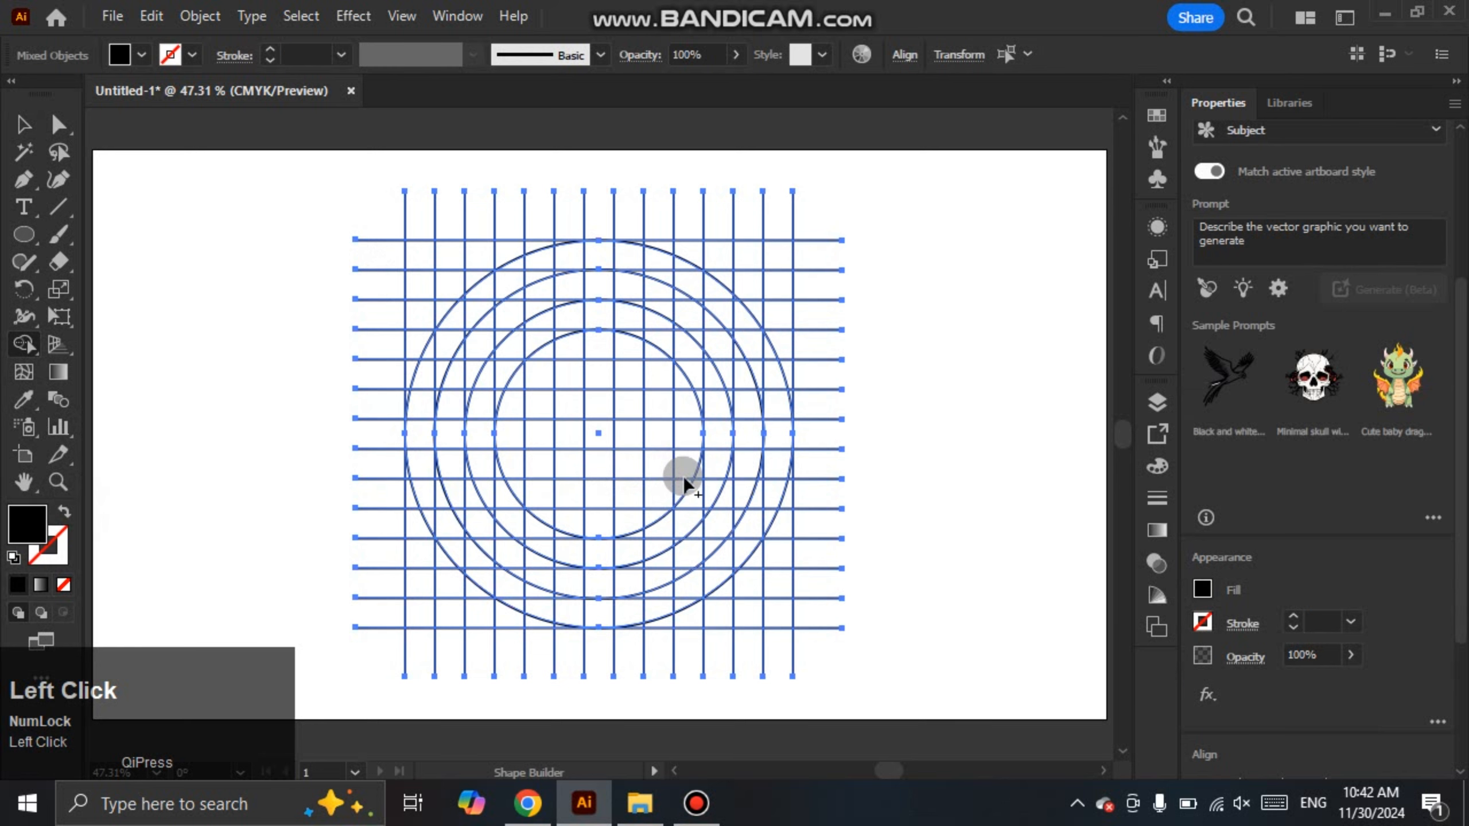
{"action": "scroll", "coordinate": [682, 483], "scroll_direction": "up", "scroll_amount": 3}
{"action": "left_click_drag", "start_coordinate": [670, 527], "coordinate": [696, 386]}
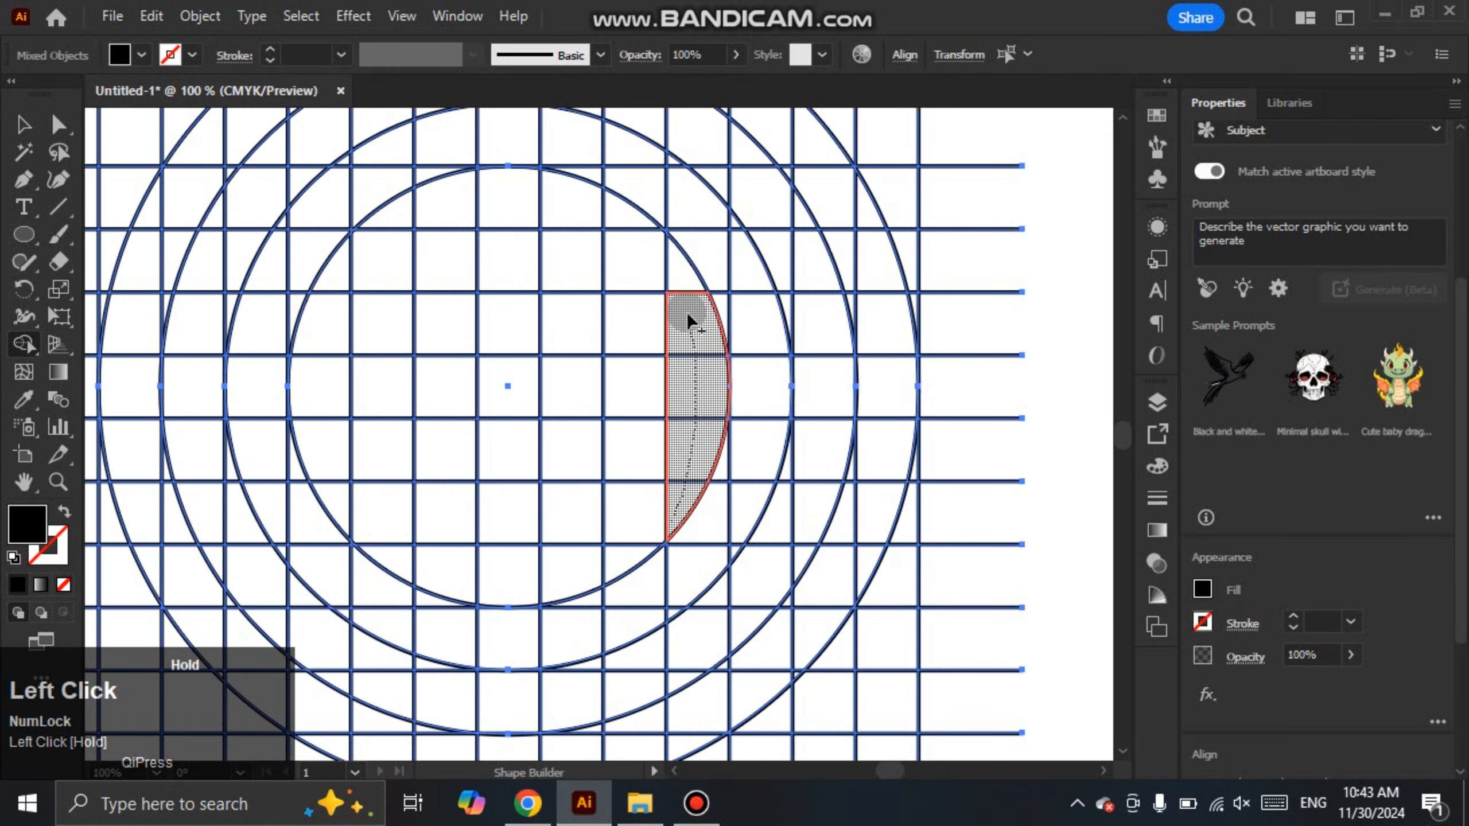
{"action": "left_click_drag", "start_coordinate": [686, 313], "coordinate": [686, 313]}
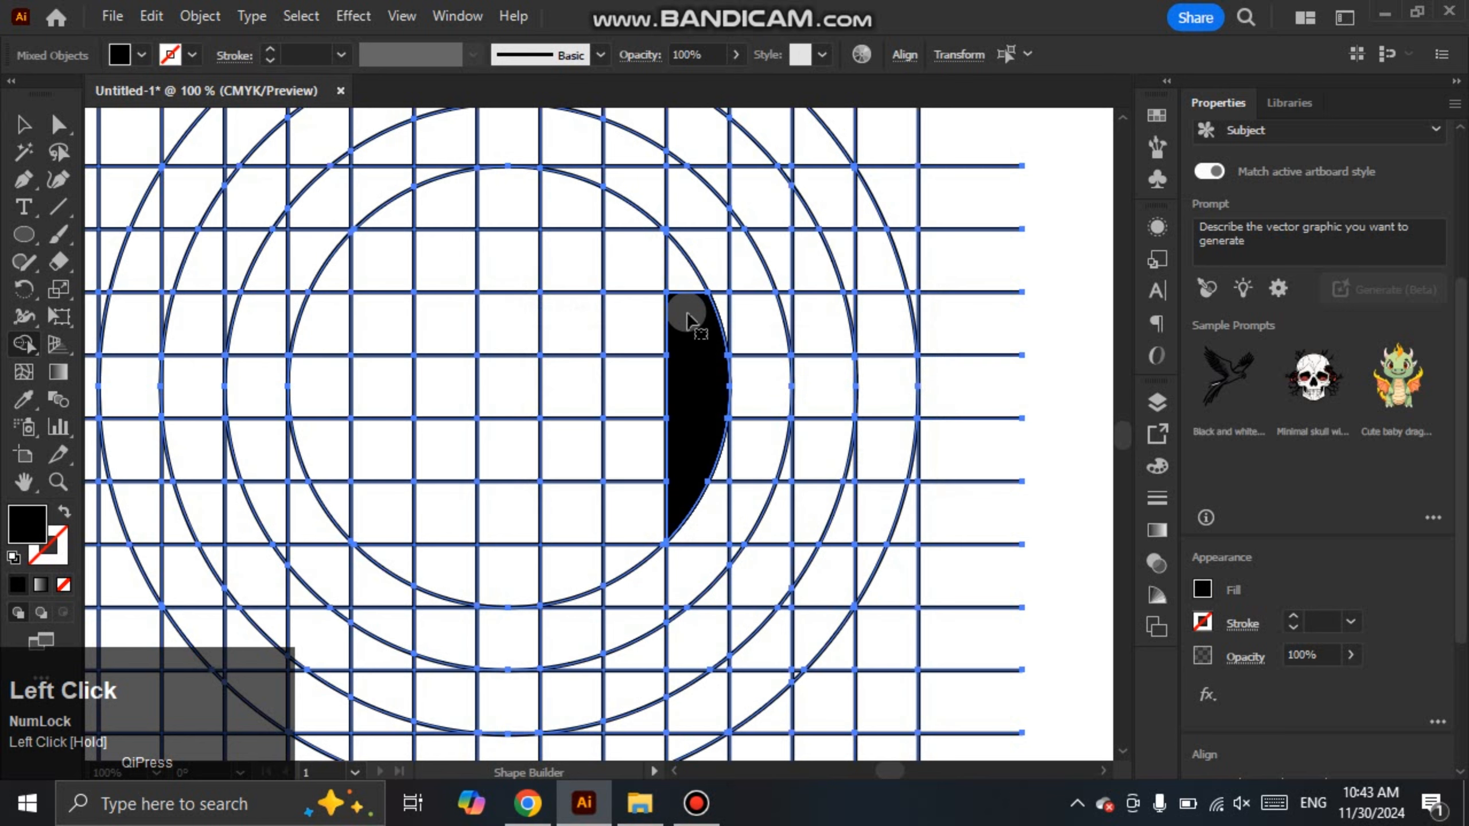
{"action": "key", "text": "ctrl+z"}
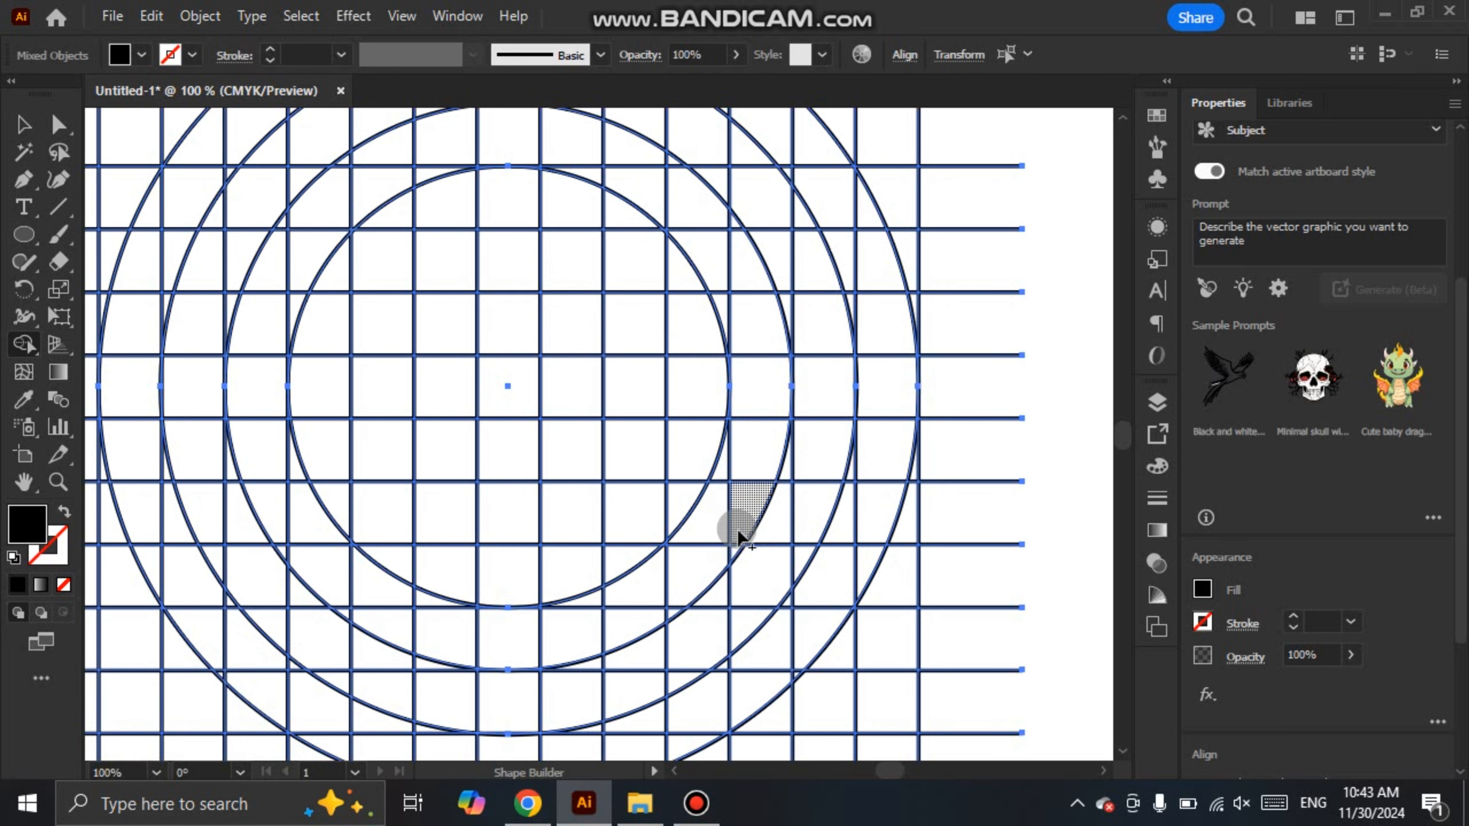
Merge the cells between the innermost circle's right tangent grid line and the second-smallest circle into one segment, including both pointed tips
{"action": "left_click_drag", "start_coordinate": [738, 533], "coordinate": [751, 381]}
{"action": "left_click_drag", "start_coordinate": [746, 280], "coordinate": [744, 253]}
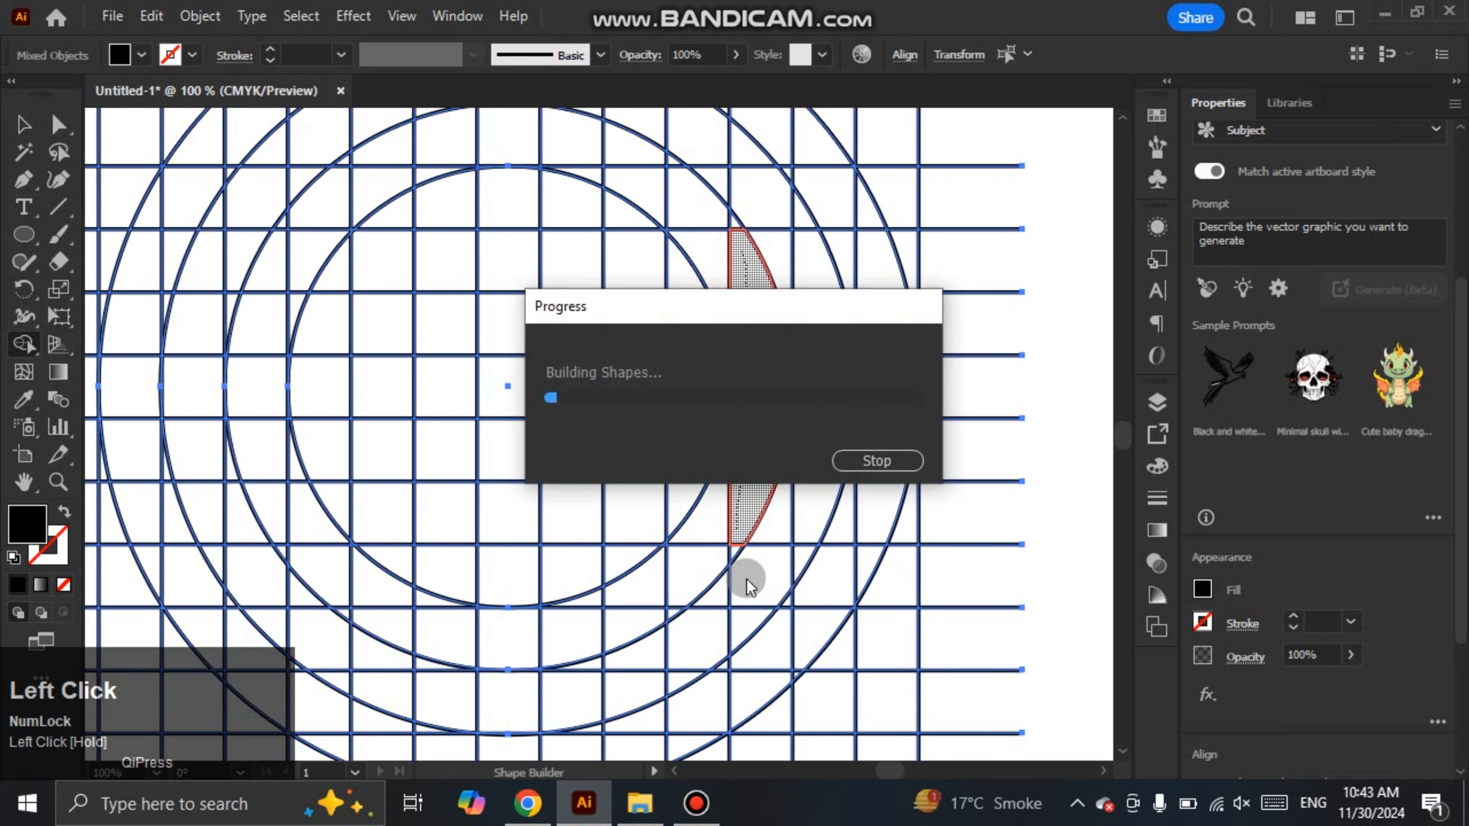
{"action": "scroll", "coordinate": [746, 567], "scroll_direction": "up", "scroll_amount": 2}
{"action": "left_click_drag", "start_coordinate": [732, 499], "coordinate": [729, 541]}
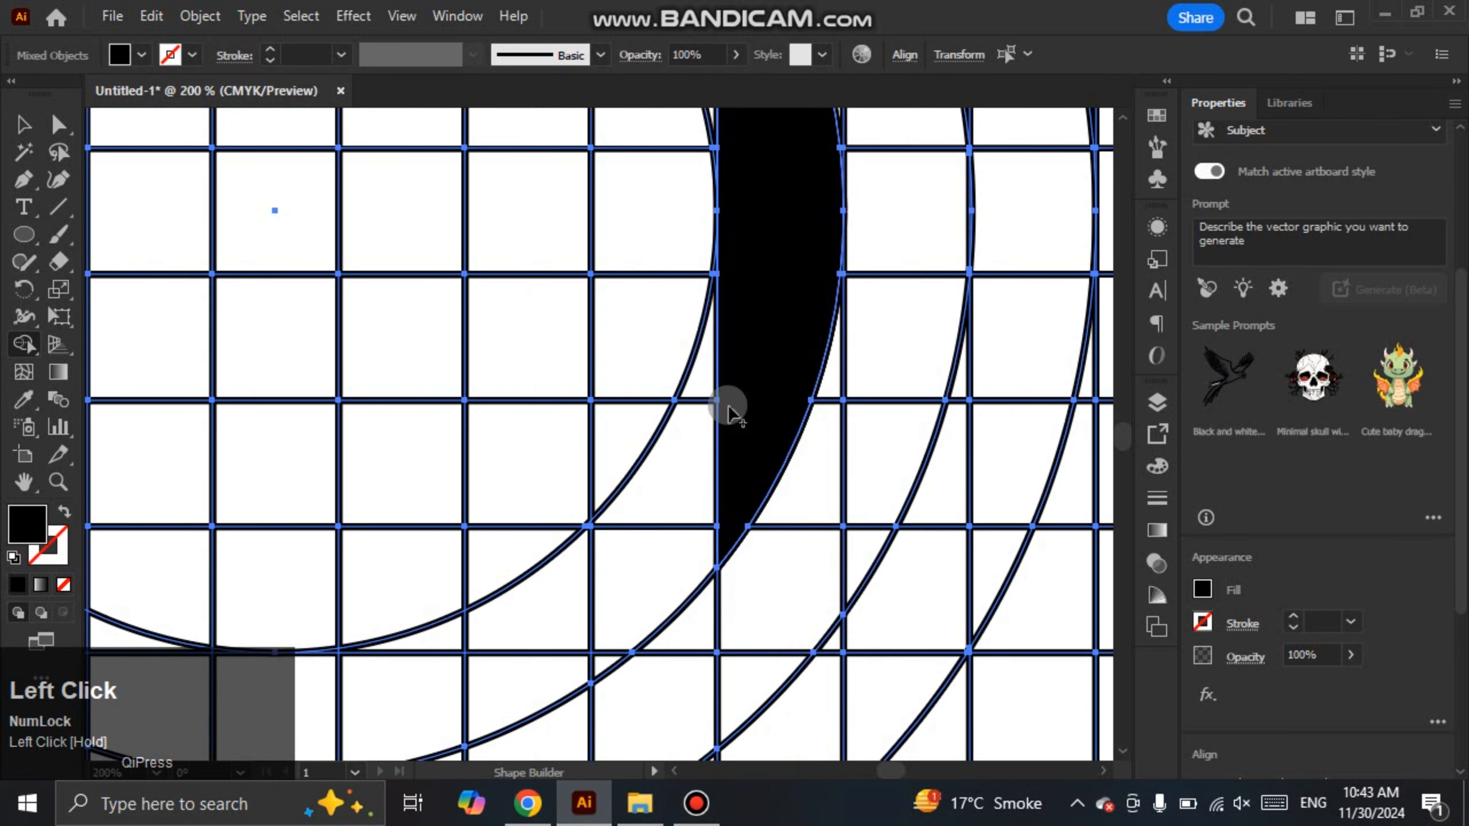
{"action": "scroll", "coordinate": [728, 405], "scroll_direction": "down", "scroll_amount": 2}
{"action": "left_click_drag", "start_coordinate": [739, 200], "coordinate": [728, 145]}
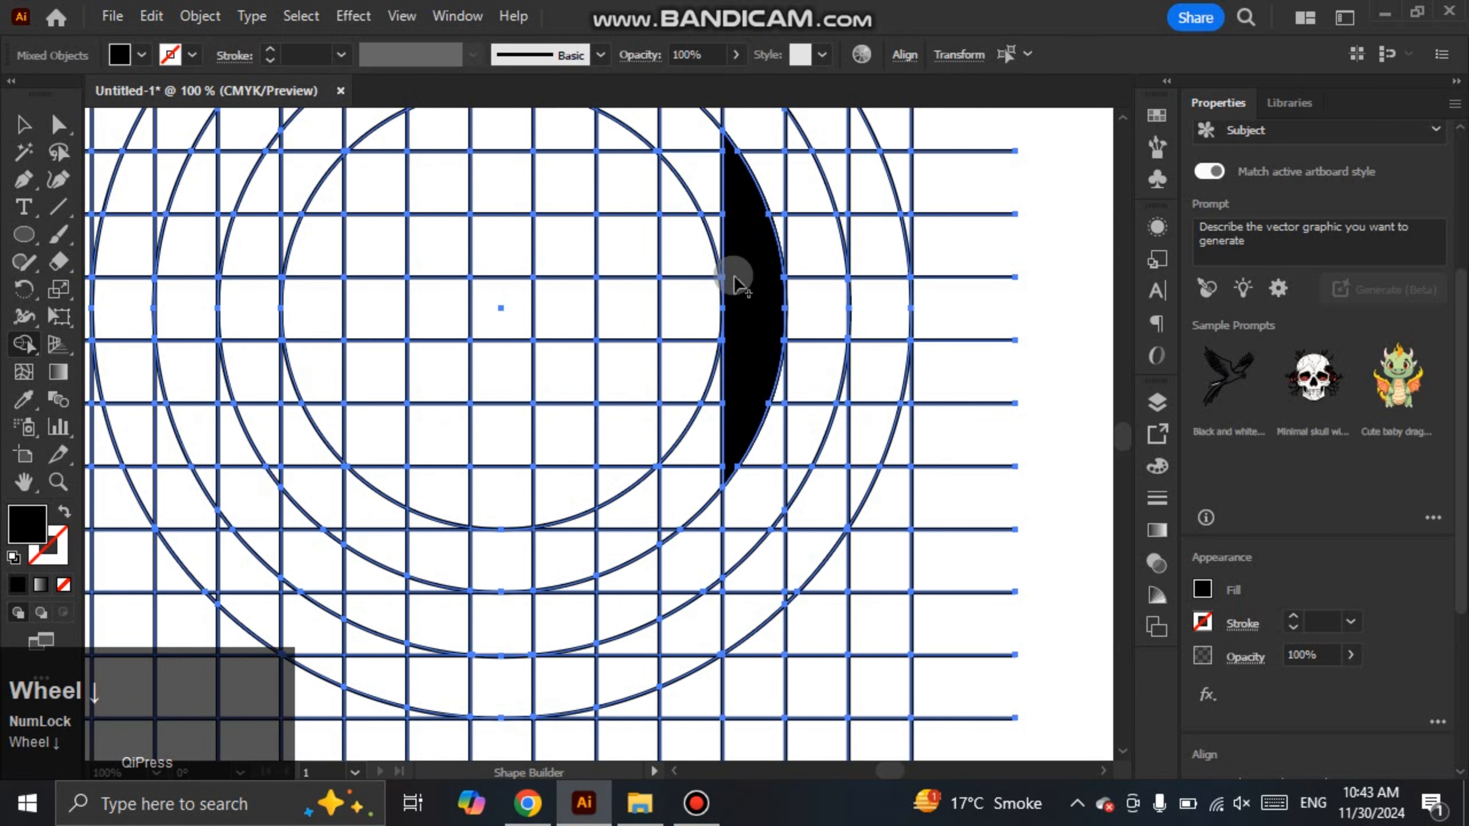
Merge a crossbar and vertical column into the right segment as an H, extending its stem around the outer ring to the lower left
{"action": "scroll", "coordinate": [735, 283], "scroll_direction": "down", "scroll_amount": 2}
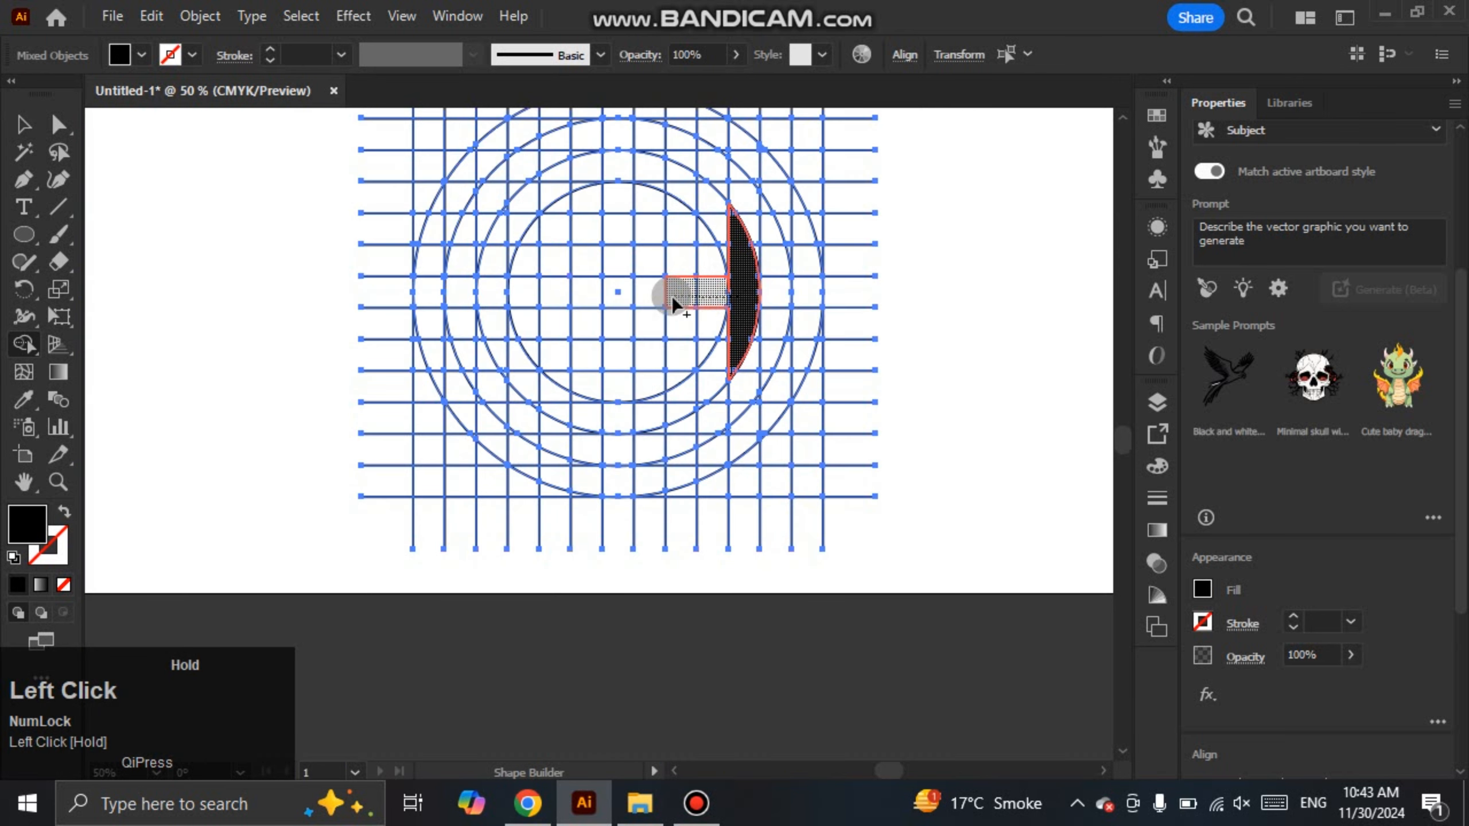
{"action": "left_click_drag", "start_coordinate": [679, 204], "coordinate": [680, 175]}
{"action": "scroll", "coordinate": [680, 175], "scroll_direction": "down", "scroll_amount": 1}
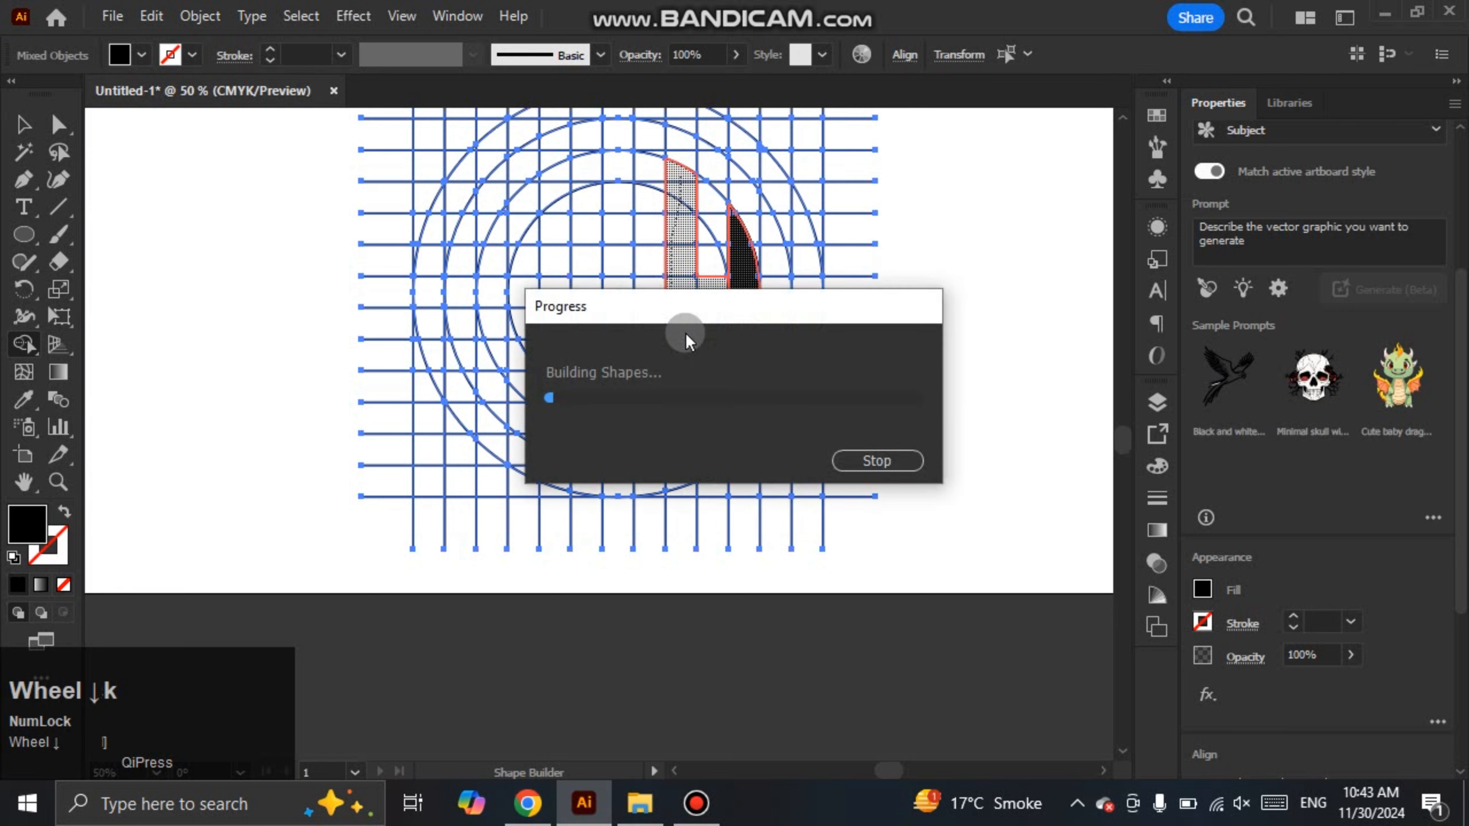
{"action": "key", "text": "space"}
{"action": "scroll", "coordinate": [685, 373], "scroll_direction": "up", "scroll_amount": 1}
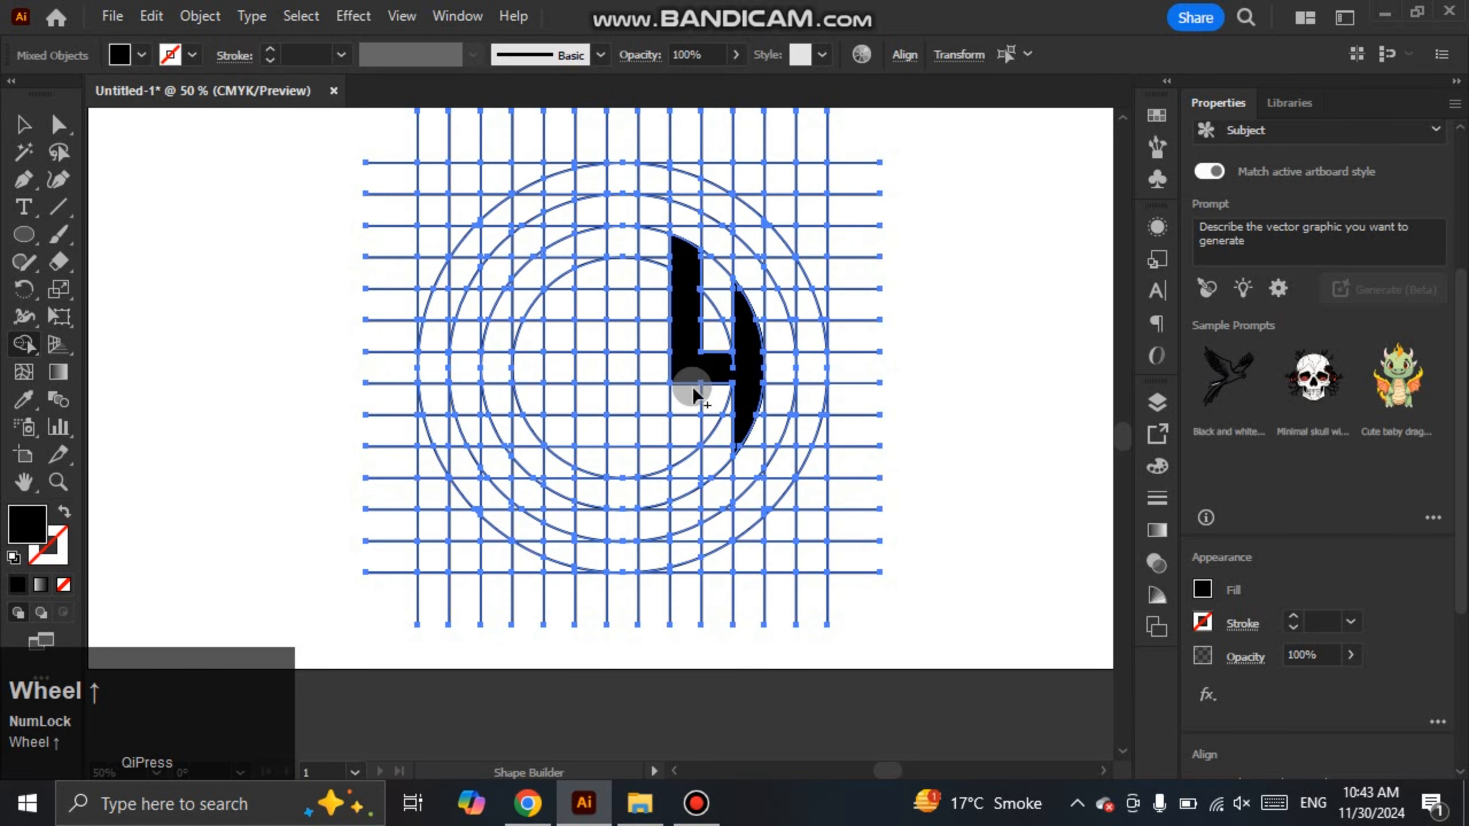
{"action": "left_click_drag", "start_coordinate": [686, 358], "coordinate": [687, 486]}
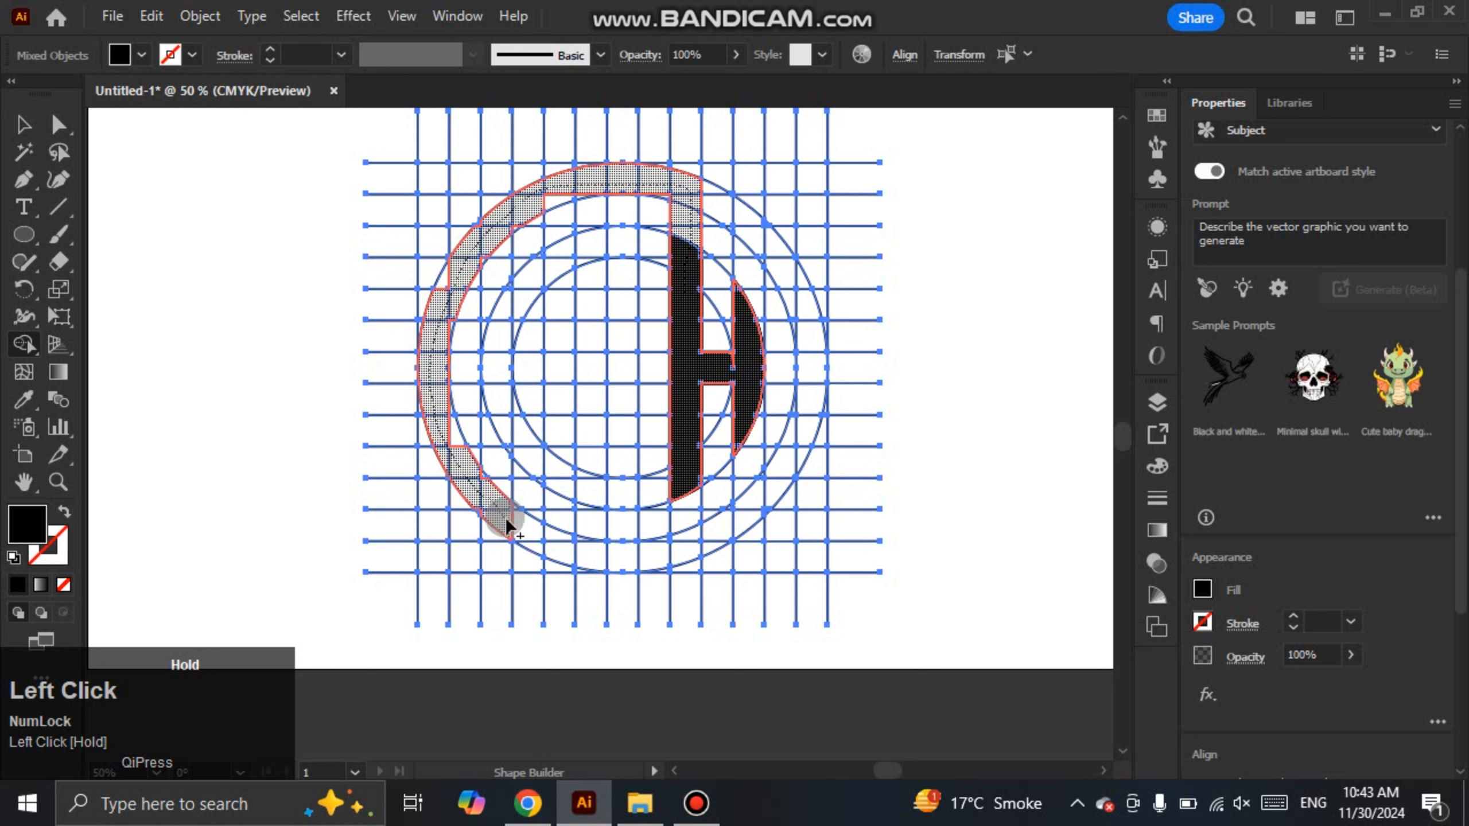
{"action": "left_click_drag", "start_coordinate": [505, 516], "coordinate": [505, 517]}
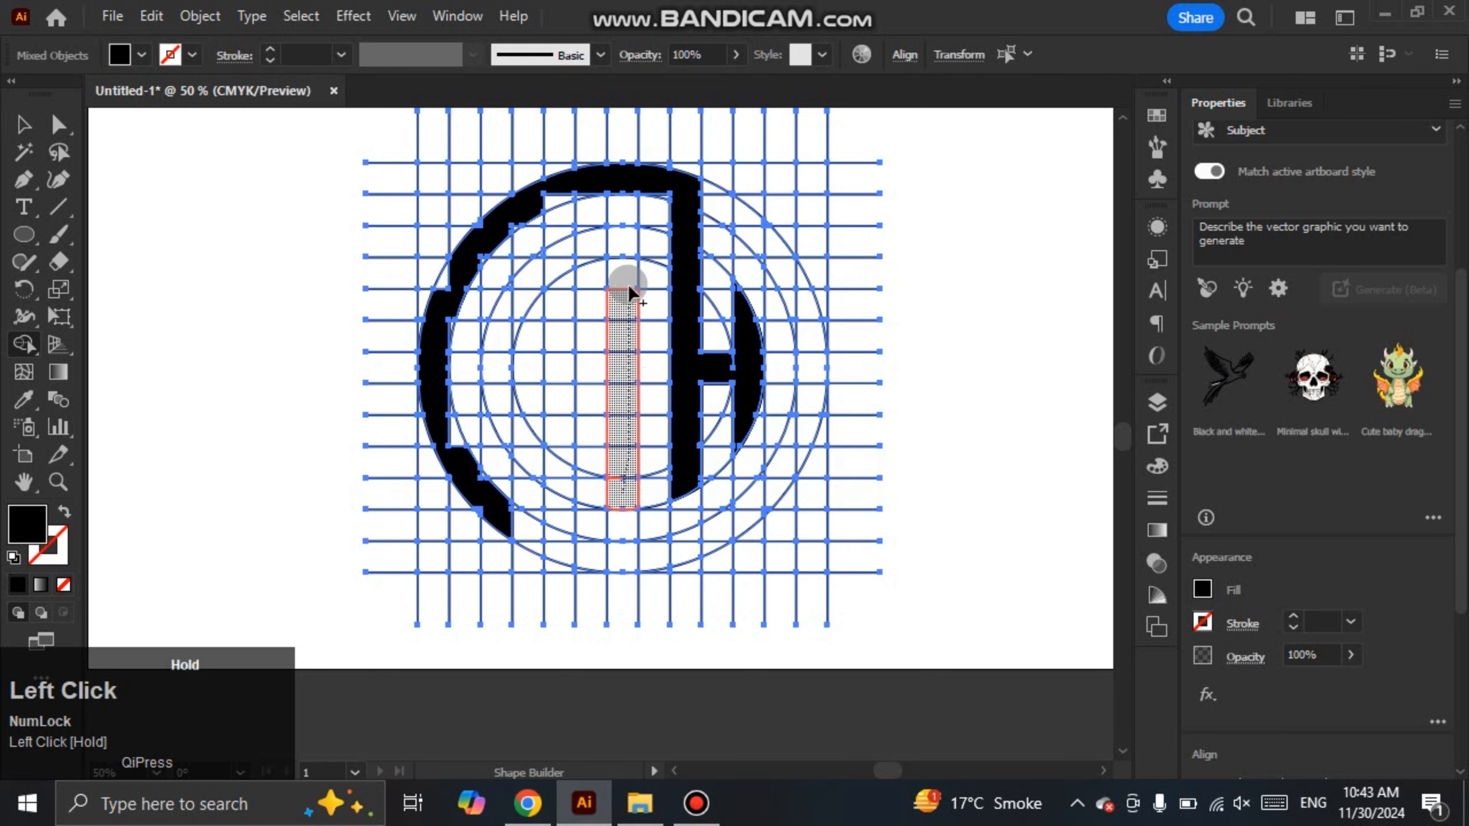
Merge the central column's cells into a vertical bar and fill a separate cell above it as the dot of an i
{"action": "left_click_drag", "start_coordinate": [629, 280], "coordinate": [628, 280]}
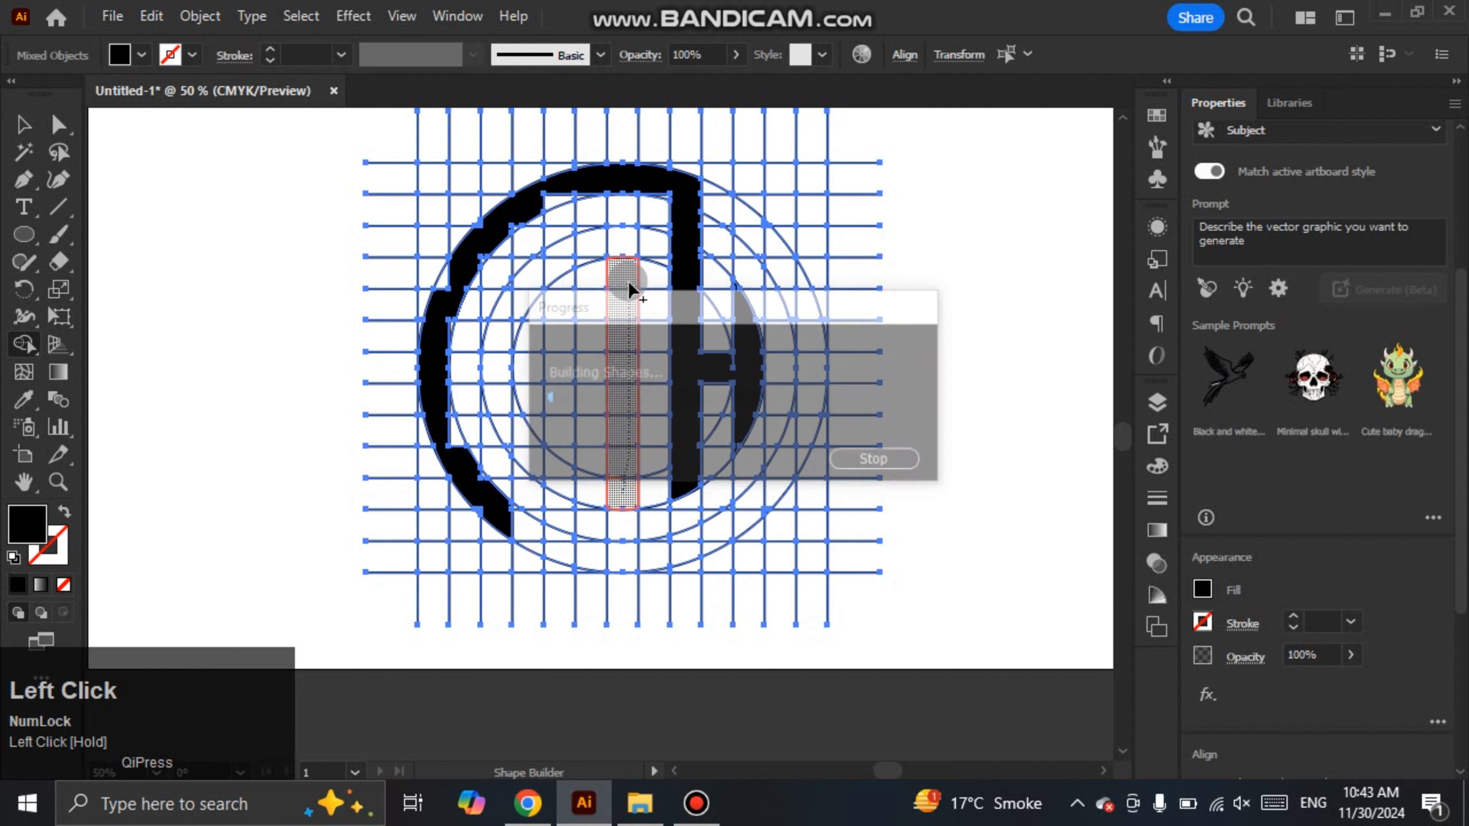
{"action": "key", "text": "ctrl+z"}
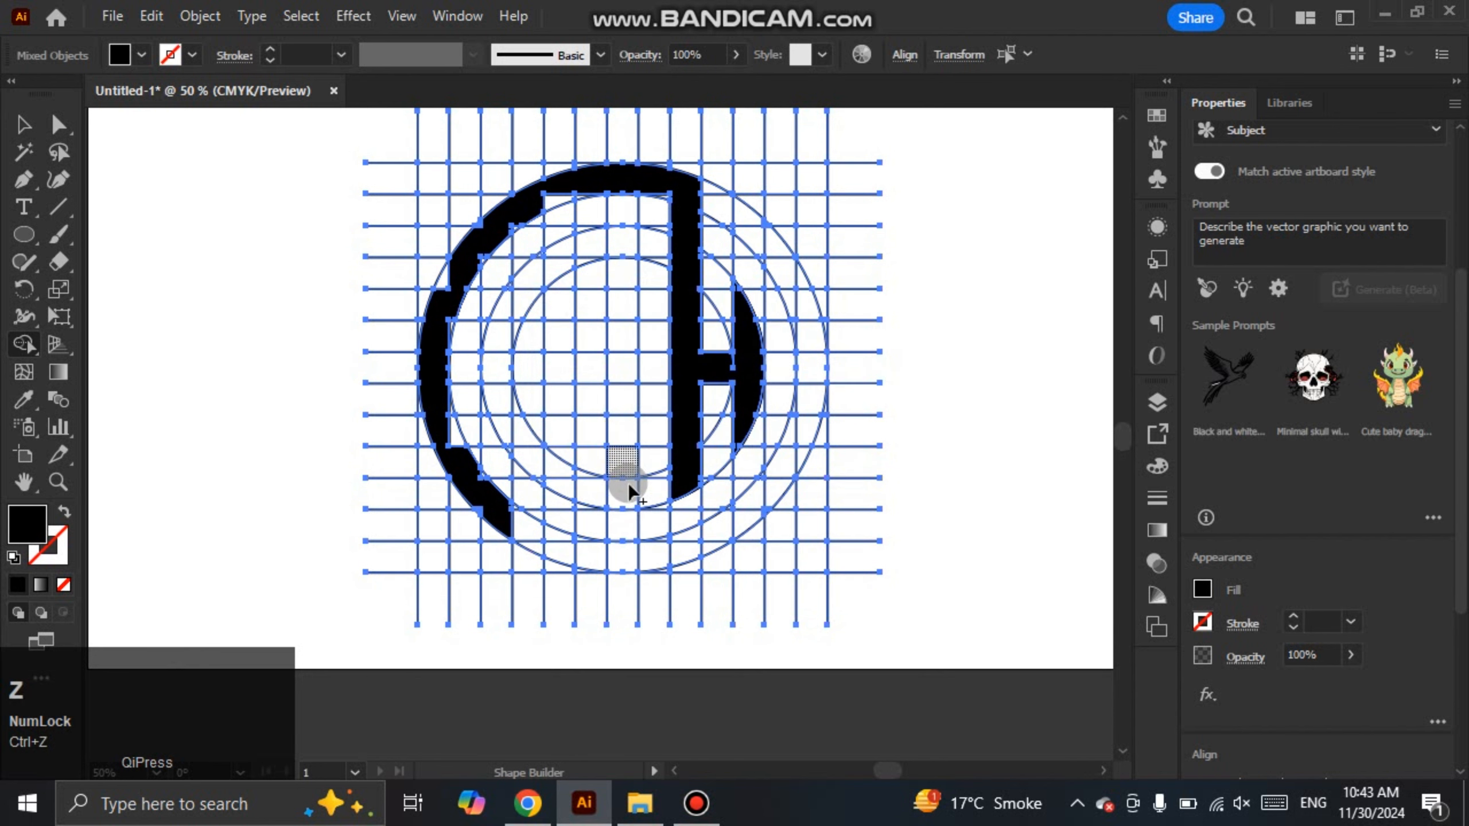
{"action": "left_click_drag", "start_coordinate": [629, 498], "coordinate": [629, 301]}
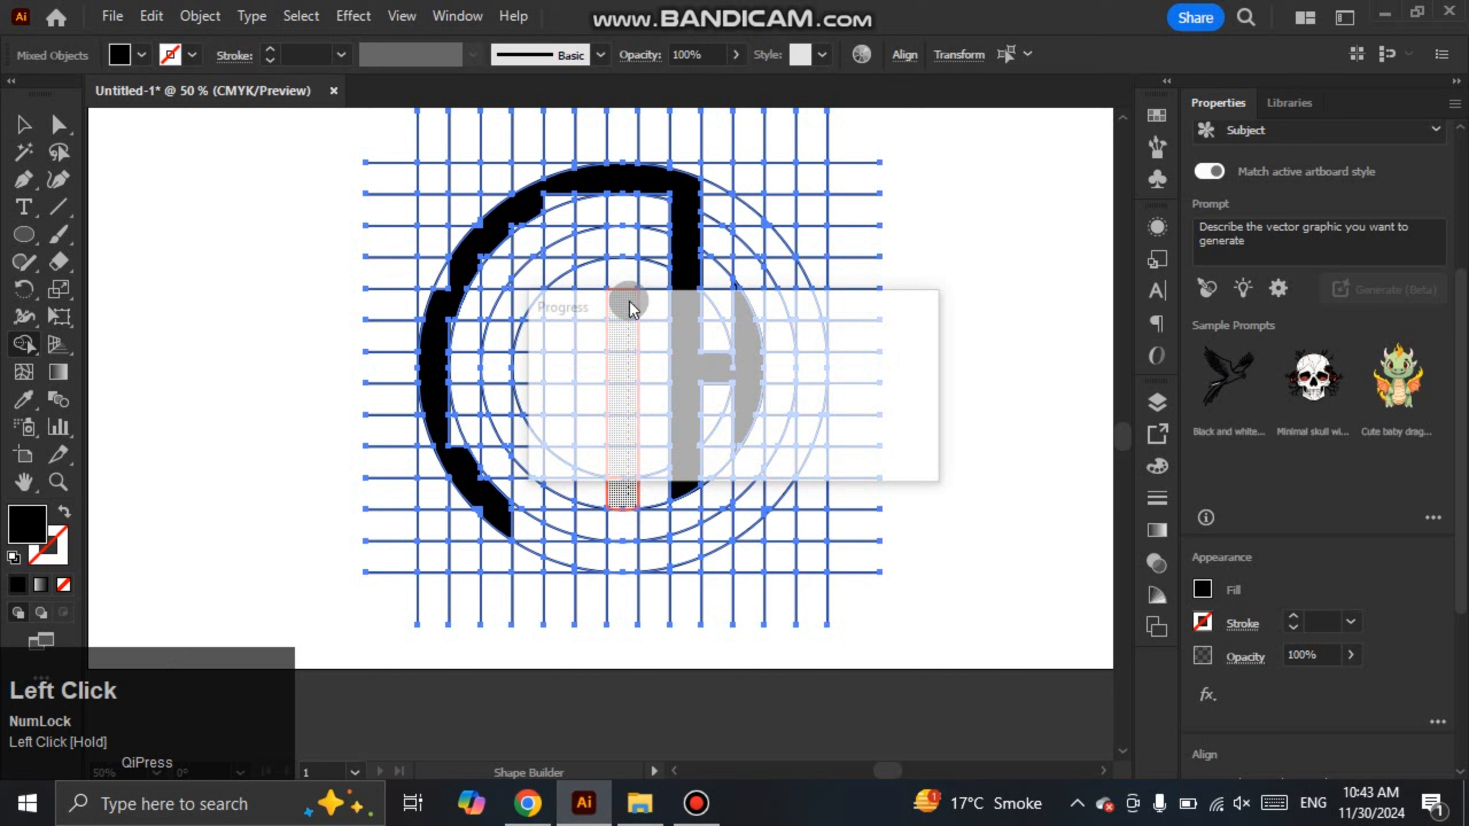
{"action": "left_click", "coordinate": [620, 235]}
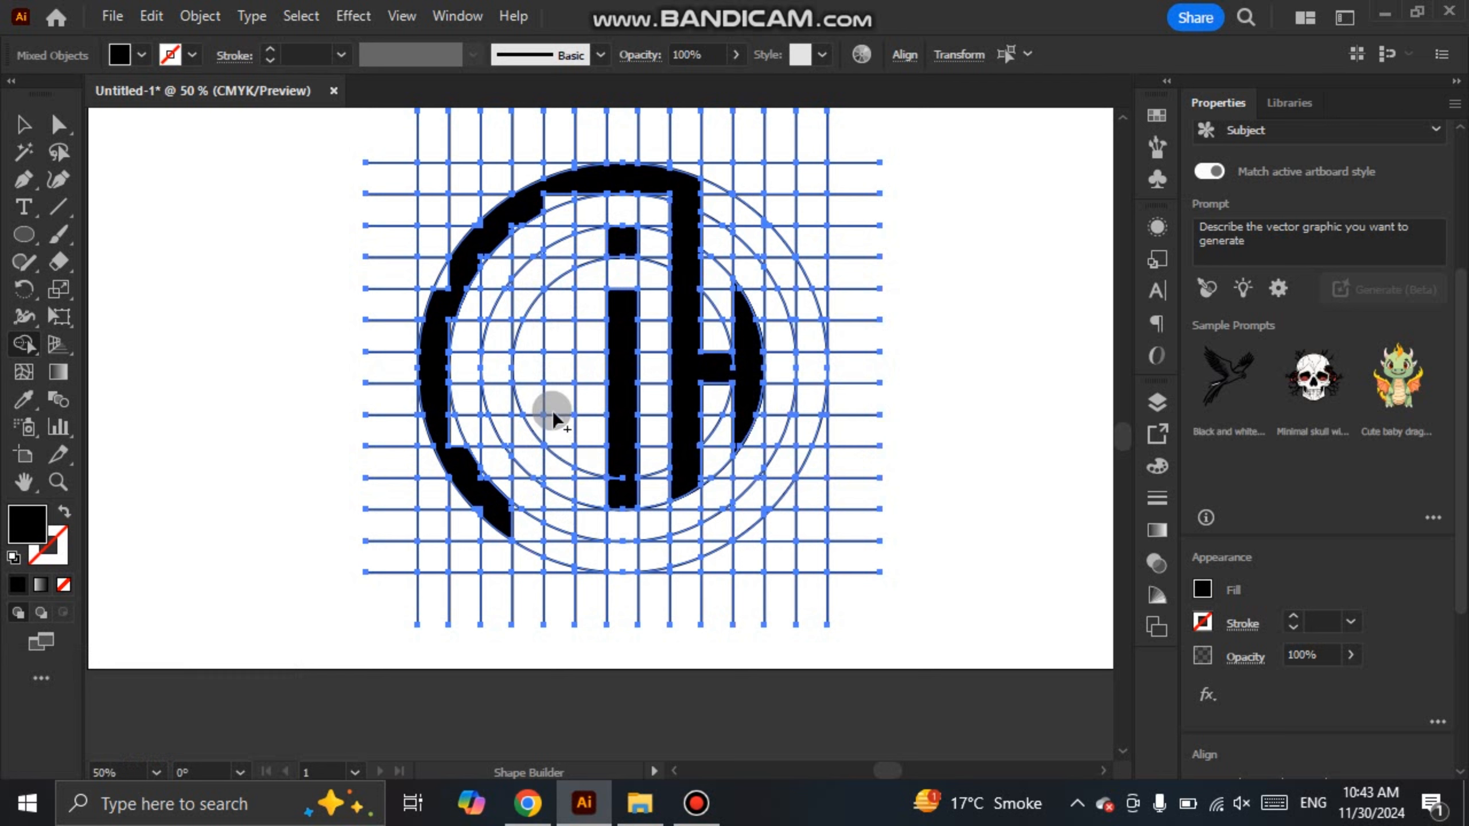
Merge the column left of the i with the left arc of the ring around the innermost circle into one shape
{"action": "left_click", "coordinate": [577, 489]}
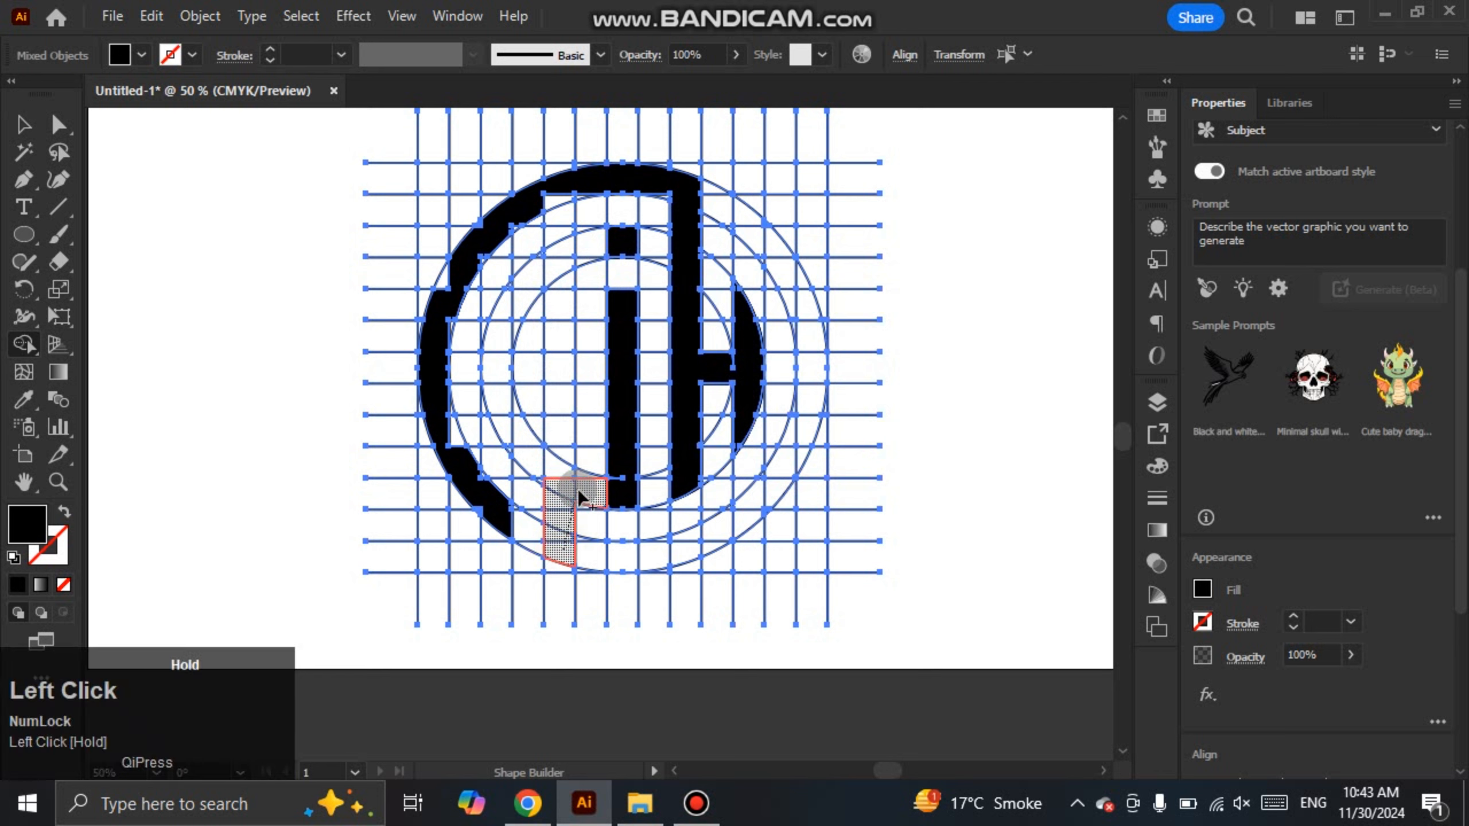
{"action": "key", "text": "ctrl+z"}
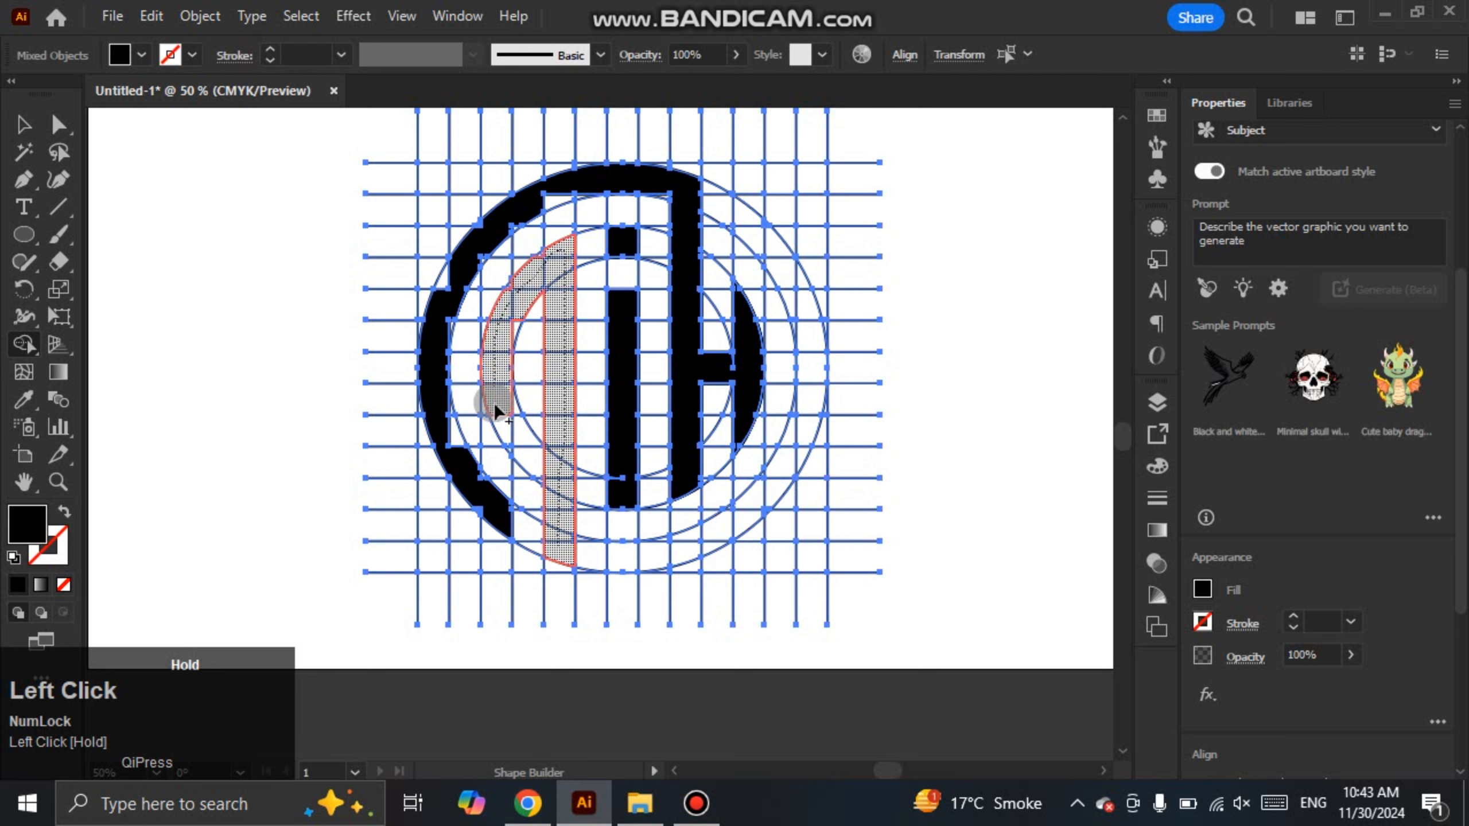
{"action": "left_click_drag", "start_coordinate": [500, 426], "coordinate": [500, 425]}
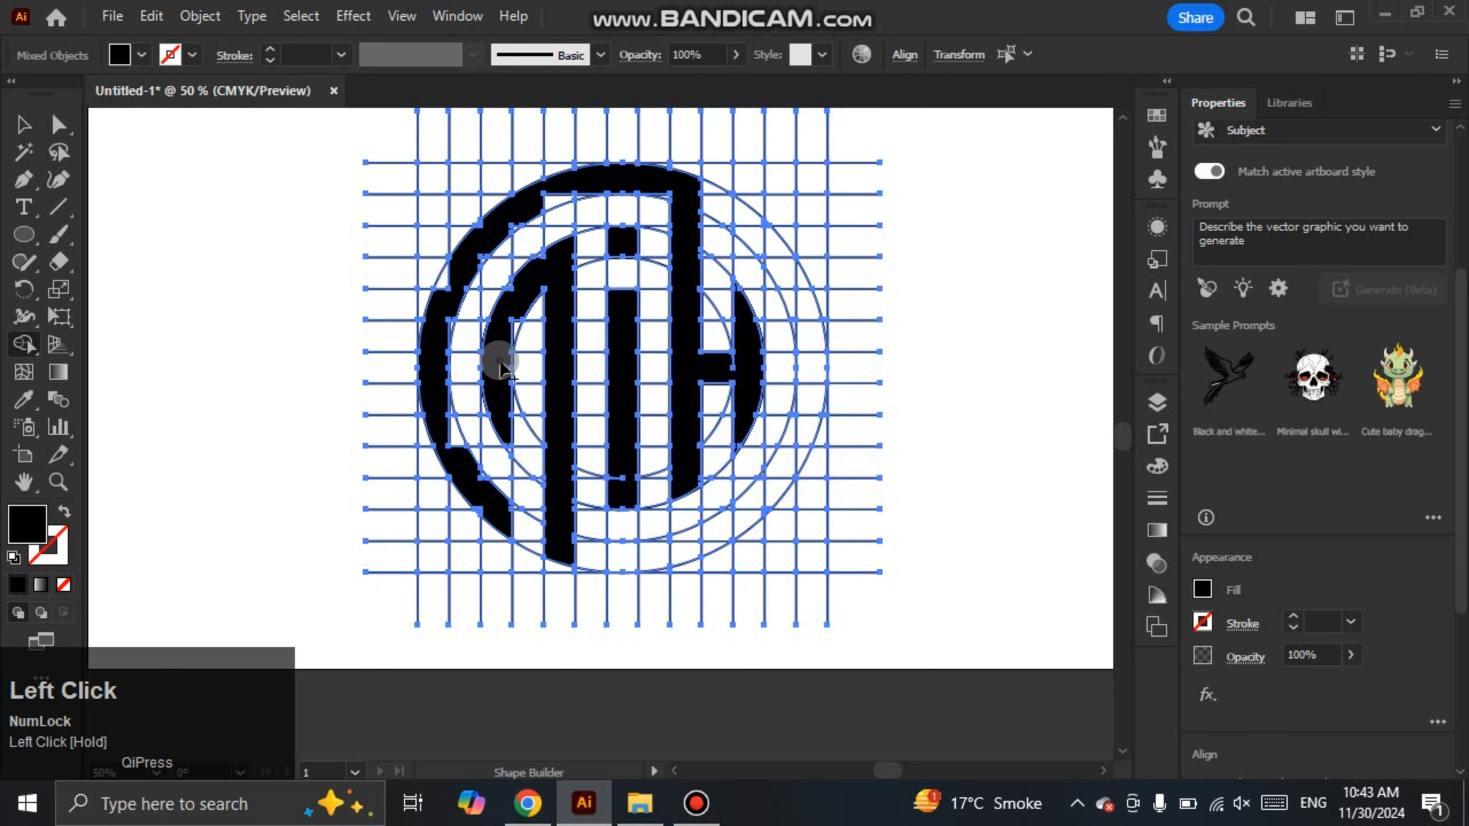
Merge the crossbar into the A and extend its stem along the outer ring's bottom and right side to the upper right
{"action": "left_click_drag", "start_coordinate": [500, 360], "coordinate": [533, 361]}
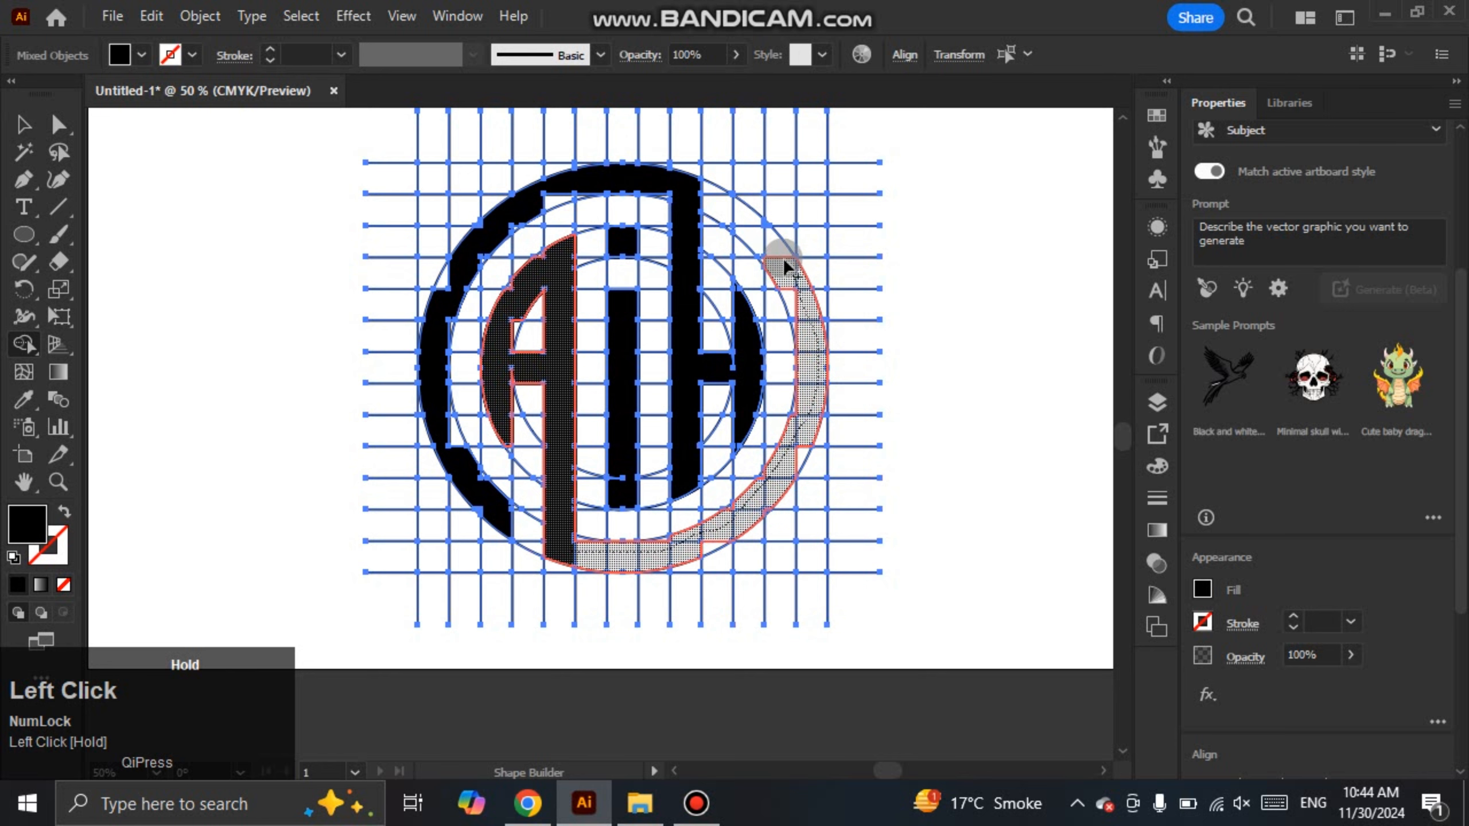
{"action": "left_click_drag", "start_coordinate": [761, 227], "coordinate": [755, 220]}
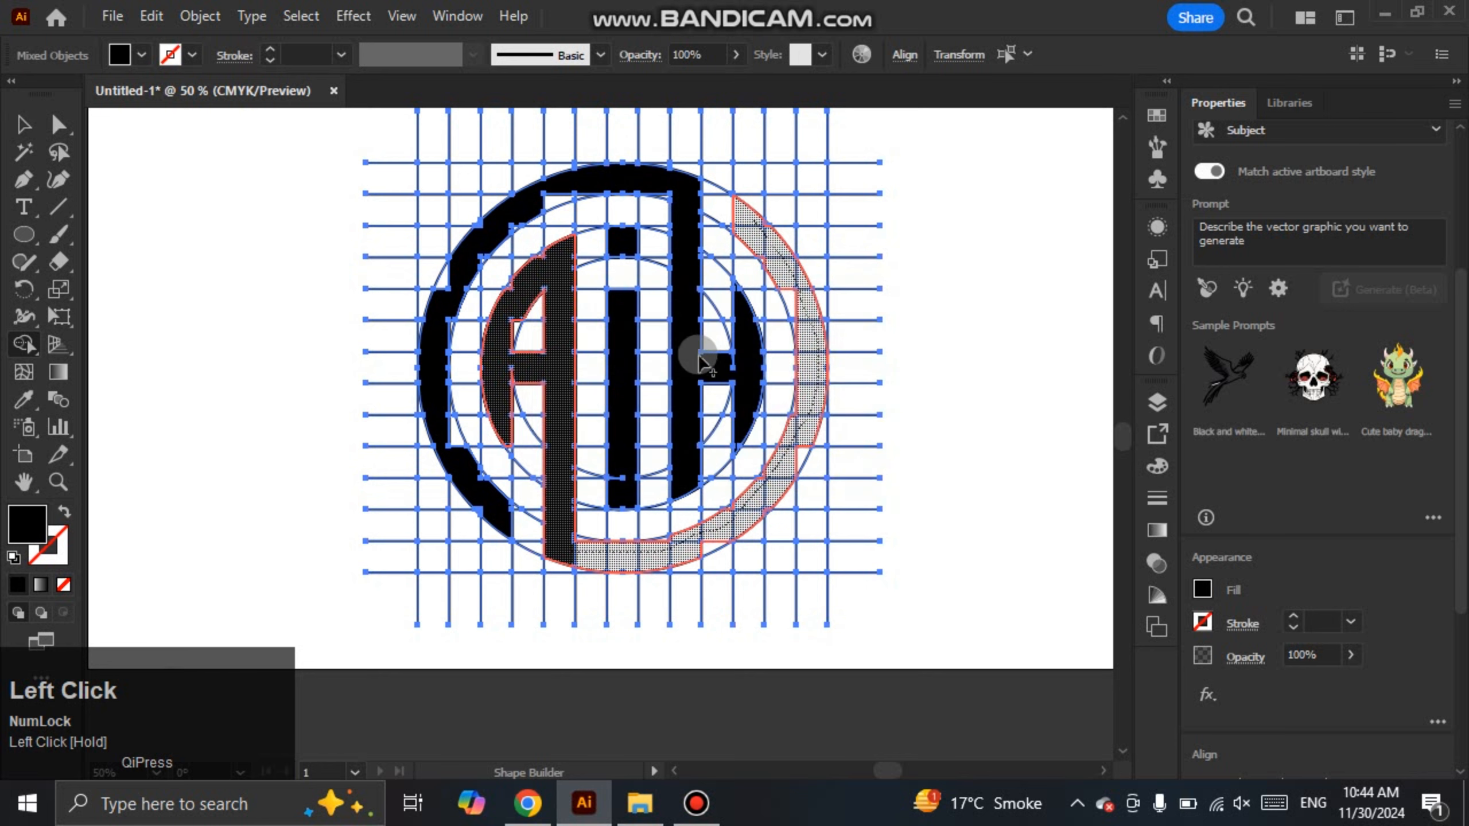
Merge the thin slivers beside the H's crossbar into the H shape
{"action": "scroll", "coordinate": [739, 387], "scroll_direction": "up", "scroll_amount": 4}
{"action": "scroll", "coordinate": [738, 322], "scroll_direction": "up", "scroll_amount": 4}
{"action": "left_click", "coordinate": [641, 177]}
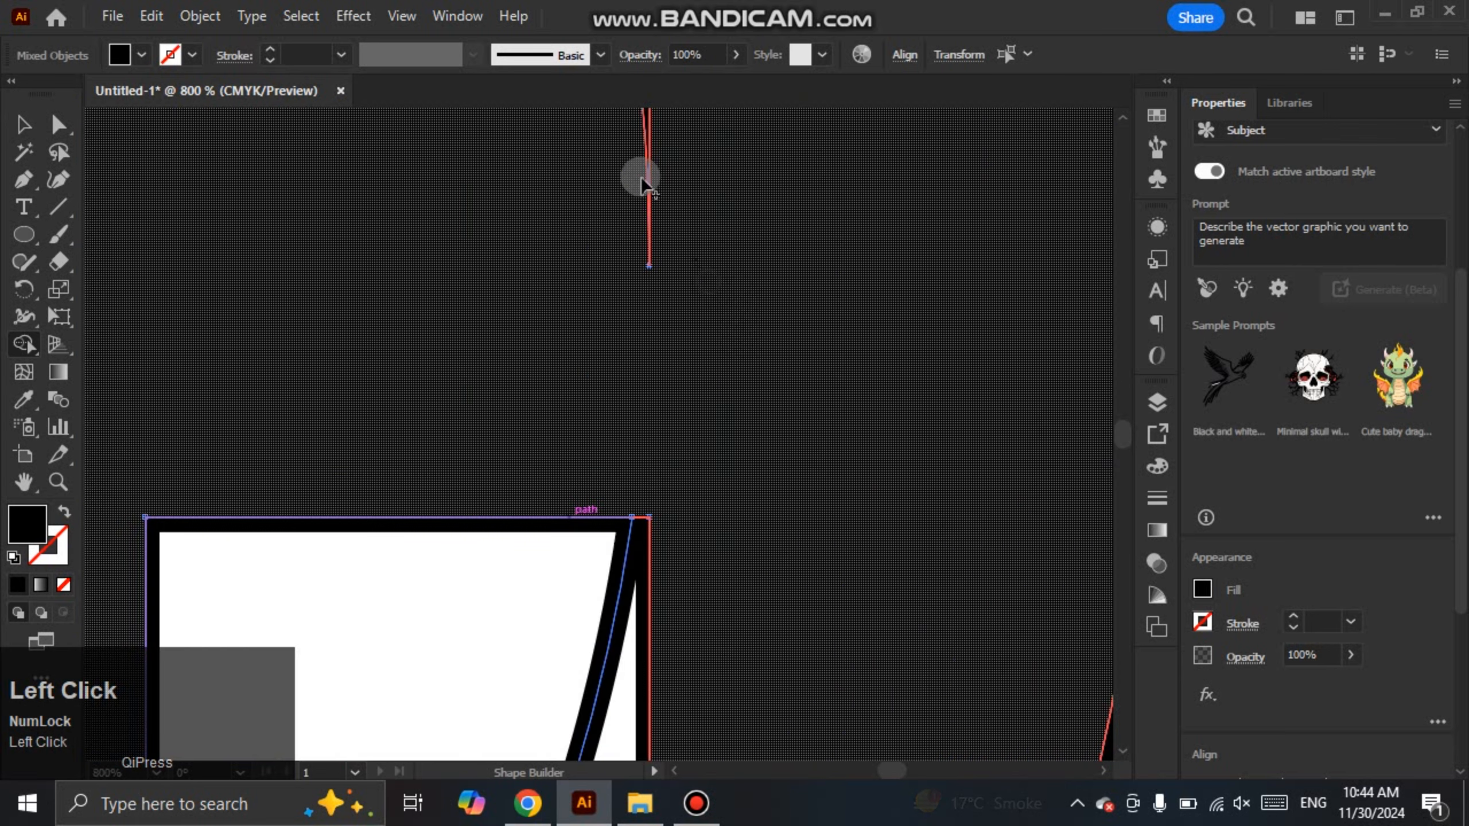
{"action": "scroll", "coordinate": [639, 175], "scroll_direction": "down", "scroll_amount": 2}
{"action": "scroll", "coordinate": [677, 373], "scroll_direction": "down", "scroll_amount": 3}
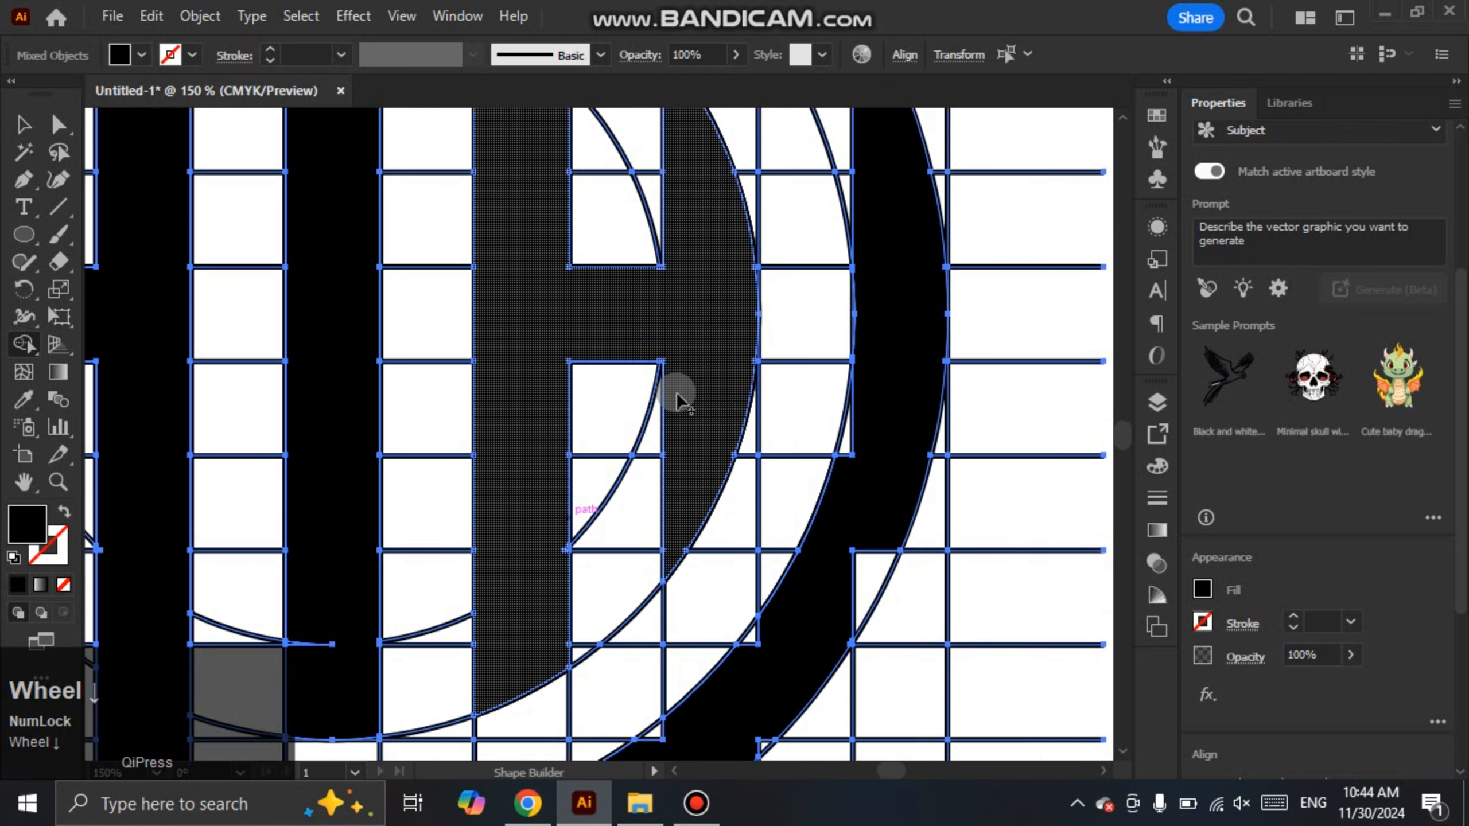
{"action": "scroll", "coordinate": [680, 400], "scroll_direction": "up", "scroll_amount": 3}
{"action": "left_click_drag", "start_coordinate": [689, 583], "coordinate": [688, 352]}
{"action": "scroll", "coordinate": [675, 429], "scroll_direction": "down", "scroll_amount": 3}
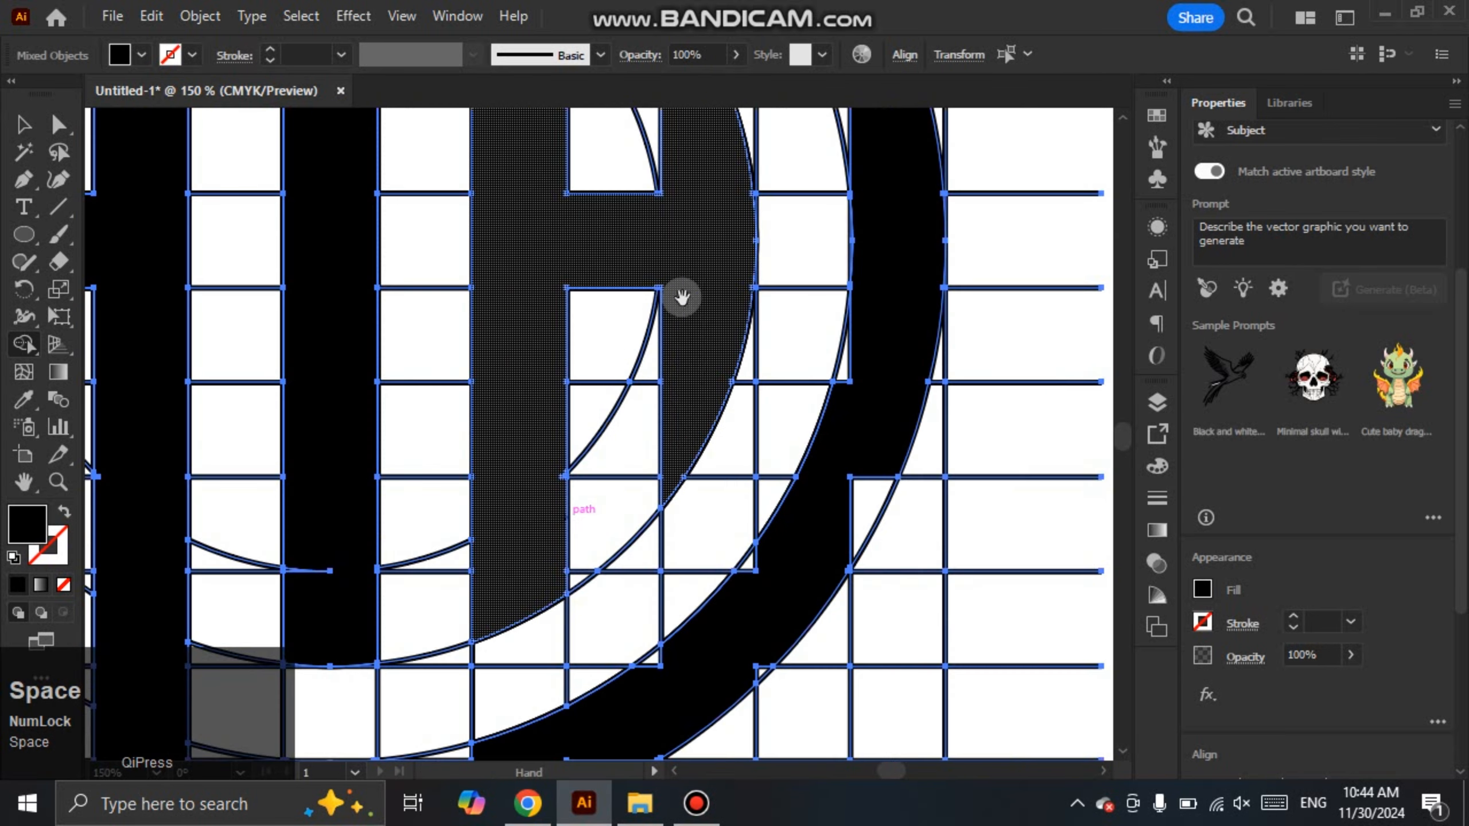
Merge the leftover slivers at the upper tip of the H's right arc into the H
{"action": "left_click_drag", "start_coordinate": [709, 217], "coordinate": [686, 533]}
{"action": "scroll", "coordinate": [708, 322], "scroll_direction": "up", "scroll_amount": 2}
{"action": "scroll", "coordinate": [636, 322], "scroll_direction": "up", "scroll_amount": 1}
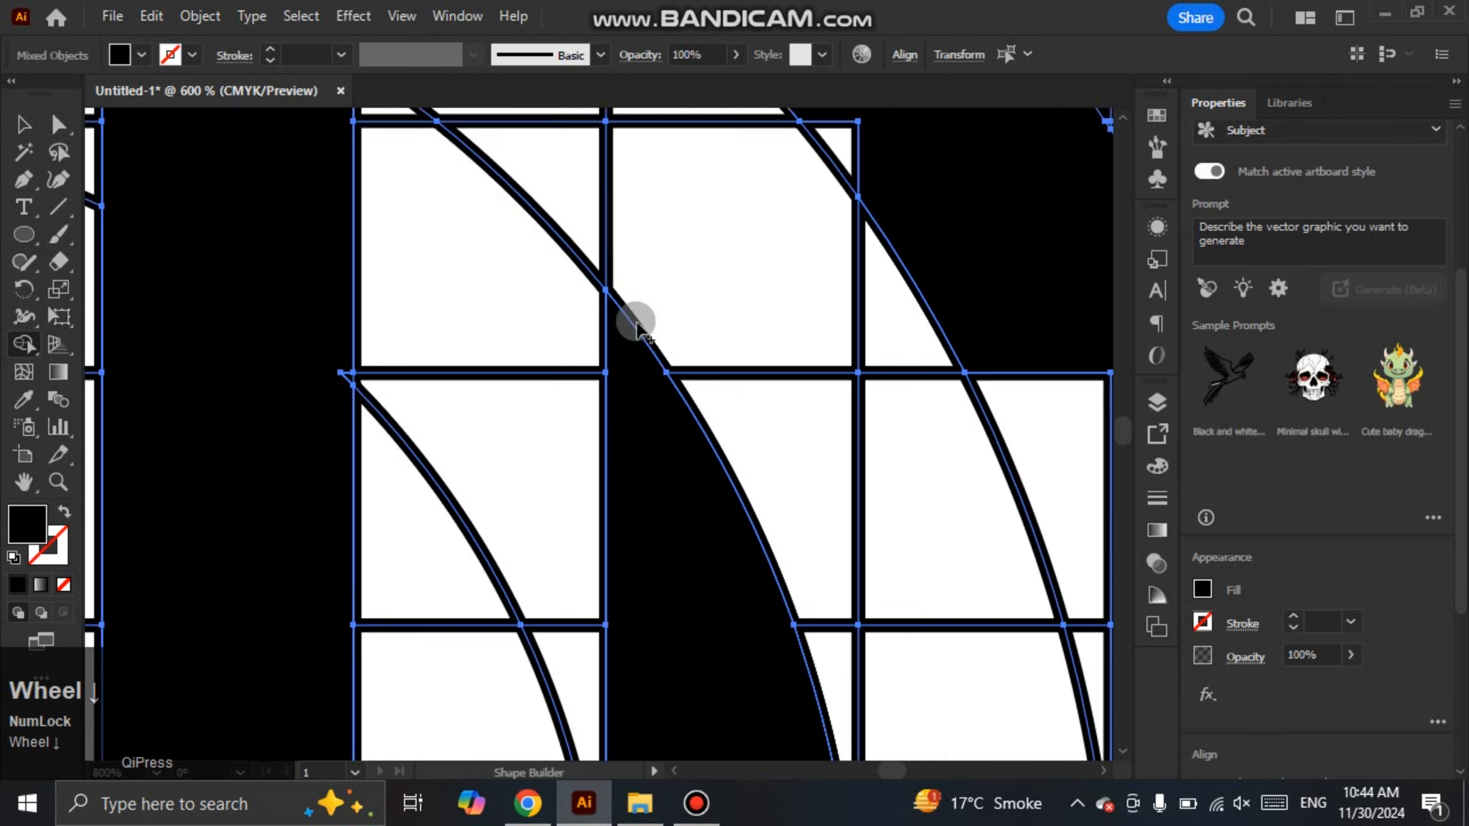
{"action": "scroll", "coordinate": [636, 323], "scroll_direction": "down", "scroll_amount": 4}
{"action": "scroll", "coordinate": [636, 640], "scroll_direction": "up", "scroll_amount": 5}
{"action": "left_click_drag", "start_coordinate": [754, 347], "coordinate": [718, 278]}
Clean up the leftover cells at the bottom and top ends of the i
{"action": "scroll", "coordinate": [718, 278], "scroll_direction": "down", "scroll_amount": 2}
{"action": "left_click_drag", "start_coordinate": [755, 418], "coordinate": [876, 440]}
{"action": "scroll", "coordinate": [377, 629], "scroll_direction": "up", "scroll_amount": 3}
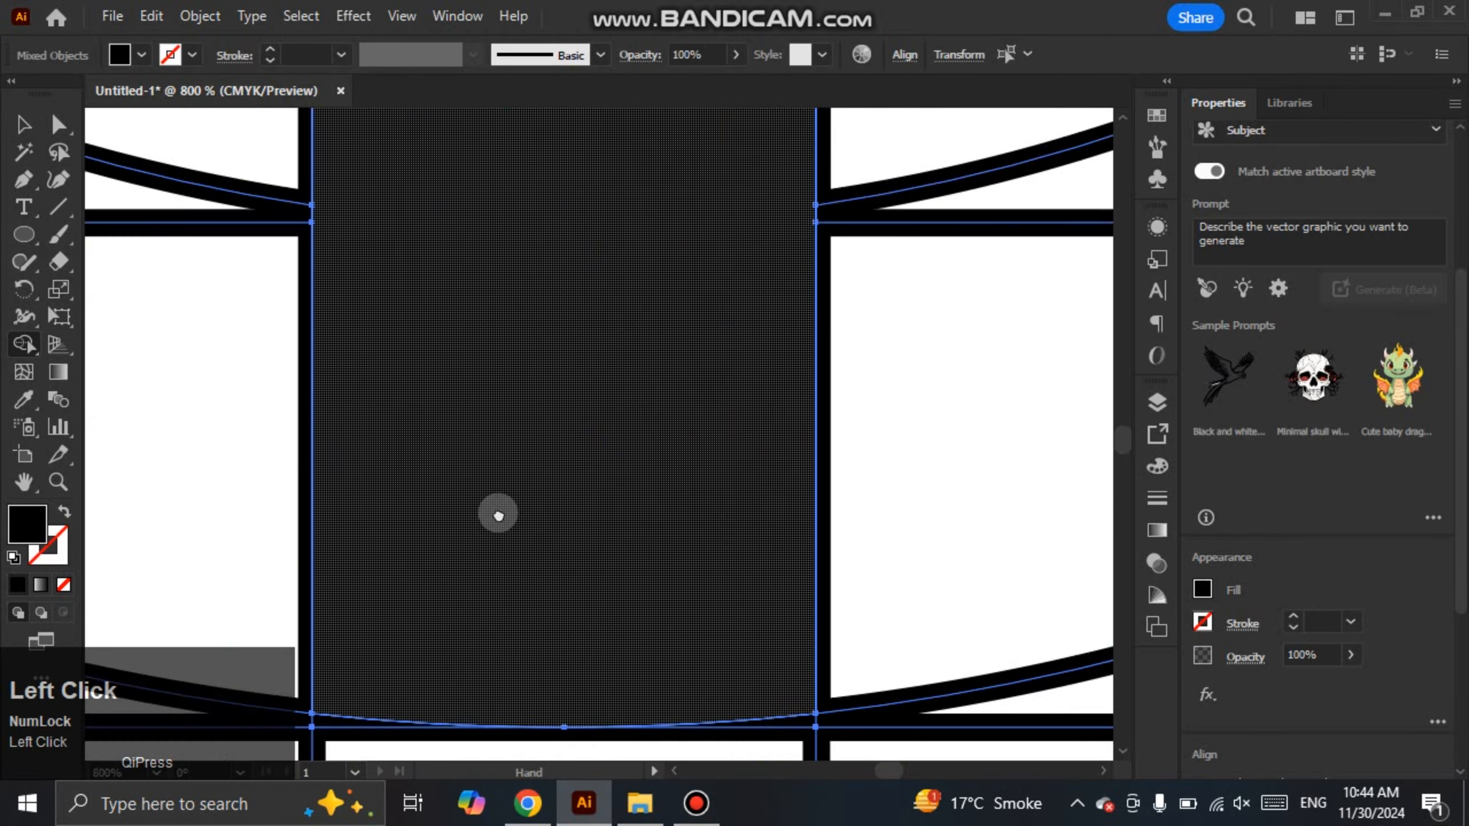
{"action": "scroll", "coordinate": [541, 515], "scroll_direction": "down", "scroll_amount": 5}
{"action": "mouse_move", "coordinate": [543, 255]}
{"action": "left_mouse_down"}
{"action": "mouse_move", "coordinate": [543, 561]}
{"action": "mouse_move", "coordinate": [544, 498]}
{"action": "left_mouse_up"}
{"action": "scroll", "coordinate": [509, 342], "scroll_direction": "up", "scroll_amount": 4}
{"action": "left_click", "coordinate": [452, 335]}
{"action": "scroll", "coordinate": [763, 345], "scroll_direction": "down", "scroll_amount": 2}
{"action": "scroll", "coordinate": [738, 495], "scroll_direction": "down", "scroll_amount": 4}
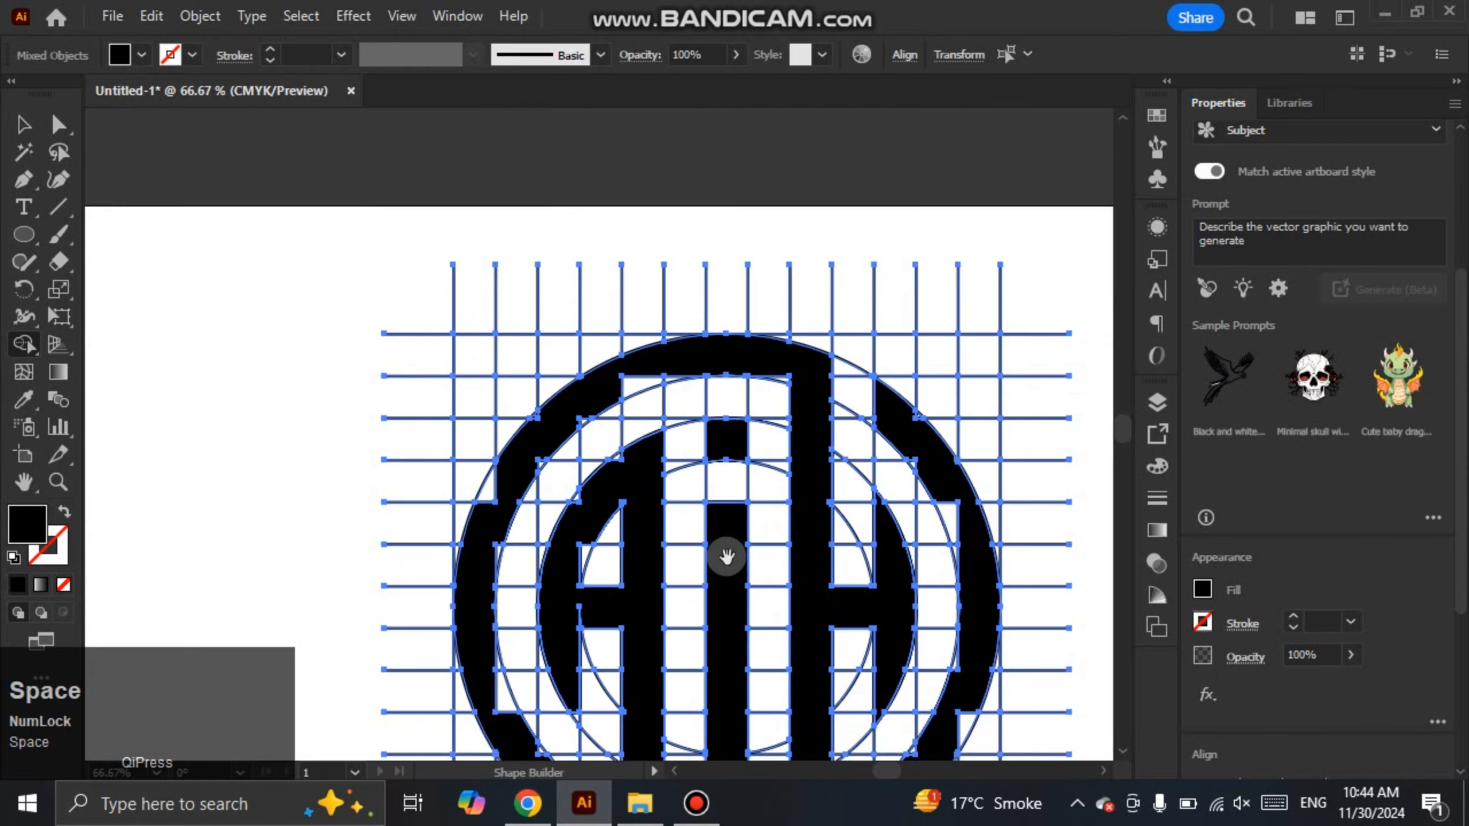
Merge the leftover slivers along the A's left arc and around its lower opening into the A
{"action": "left_click_drag", "start_coordinate": [725, 554], "coordinate": [752, 400]}
{"action": "scroll", "coordinate": [659, 330], "scroll_direction": "up", "scroll_amount": 4}
{"action": "left_click_drag", "start_coordinate": [591, 207], "coordinate": [509, 405]}
{"action": "left_click_drag", "start_coordinate": [457, 587], "coordinate": [515, 110]}
{"action": "left_click_drag", "start_coordinate": [432, 757], "coordinate": [449, 516]}
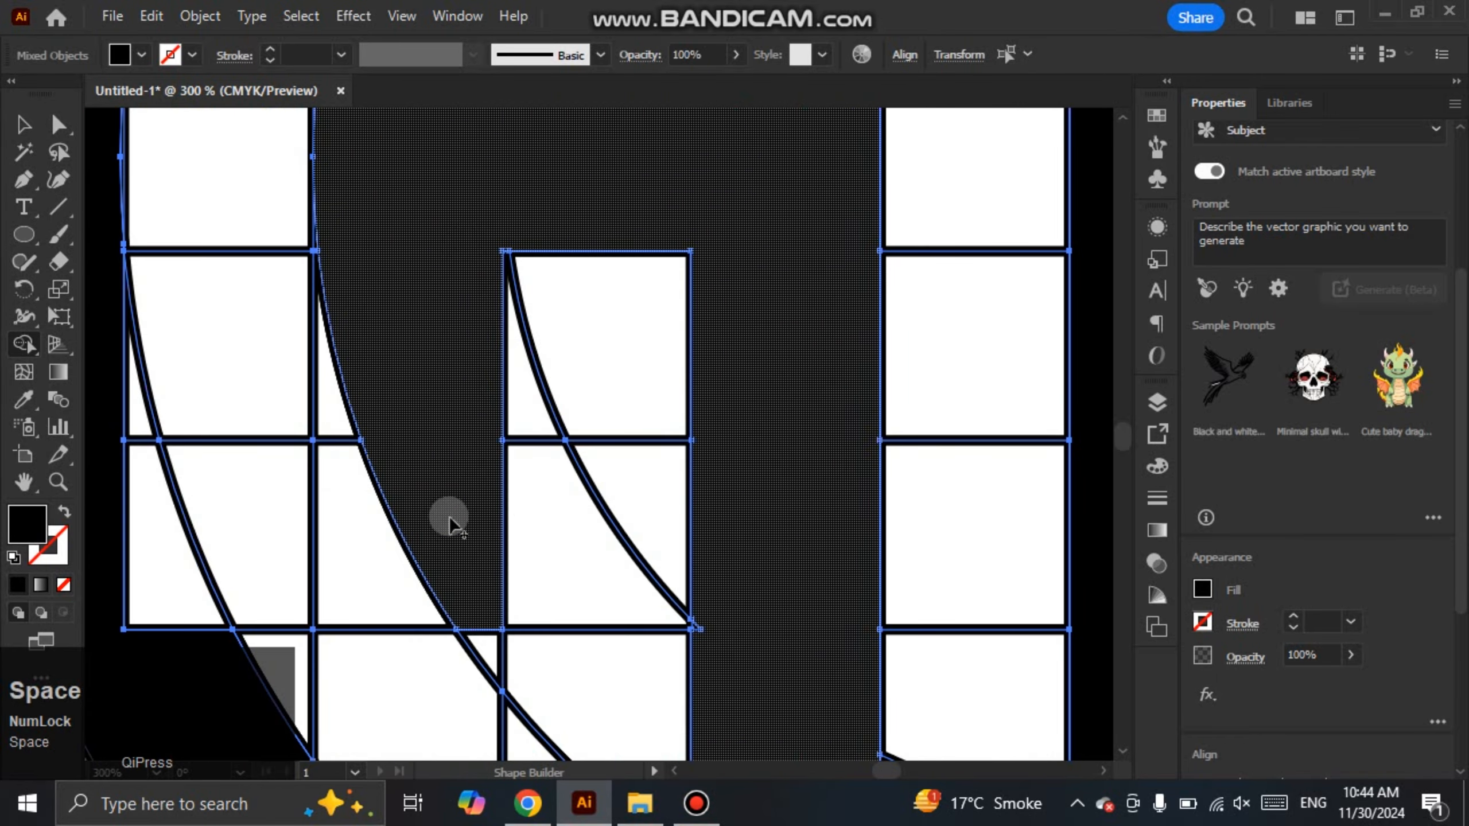
{"action": "scroll", "coordinate": [719, 657], "scroll_direction": "up", "scroll_amount": 4}
{"action": "left_click", "coordinate": [628, 535]}
{"action": "scroll", "coordinate": [628, 537], "scroll_direction": "down", "scroll_amount": 6}
{"action": "left_click_drag", "start_coordinate": [636, 539], "coordinate": [656, 371]}
{"action": "scroll", "coordinate": [761, 667], "scroll_direction": "up", "scroll_amount": 2}
Merge the corner slivers along the bottom and lower-right outer ring into the A's extended stem
{"action": "left_click_drag", "start_coordinate": [867, 637], "coordinate": [623, 608]}
{"action": "left_click_drag", "start_coordinate": [949, 647], "coordinate": [1007, 591]}
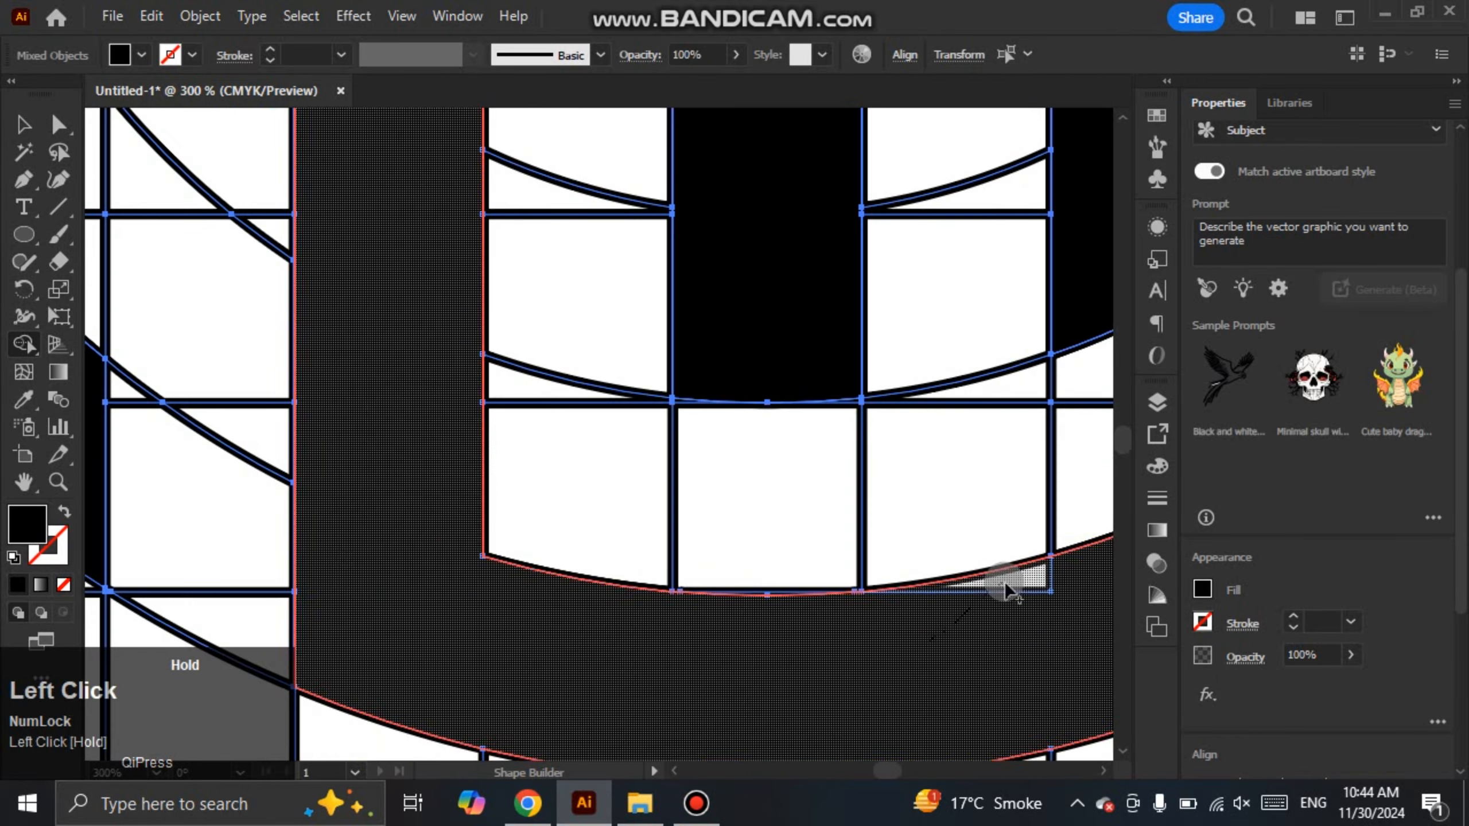
{"action": "scroll", "coordinate": [1007, 590], "scroll_direction": "down", "scroll_amount": 4}
{"action": "mouse_move", "coordinate": [1091, 614]}
{"action": "left_mouse_down"}
{"action": "mouse_move", "coordinate": [718, 636]}
{"action": "mouse_move", "coordinate": [699, 560]}
{"action": "mouse_move", "coordinate": [608, 373]}
{"action": "mouse_move", "coordinate": [486, 583]}
{"action": "left_mouse_up"}
{"action": "scroll", "coordinate": [718, 636], "scroll_direction": "up", "scroll_amount": 2}
{"action": "scroll", "coordinate": [759, 574], "scroll_direction": "up", "scroll_amount": 4}
{"action": "scroll", "coordinate": [487, 583], "scroll_direction": "down", "scroll_amount": 1}
{"action": "left_click_drag", "start_coordinate": [674, 385], "coordinate": [699, 410]}
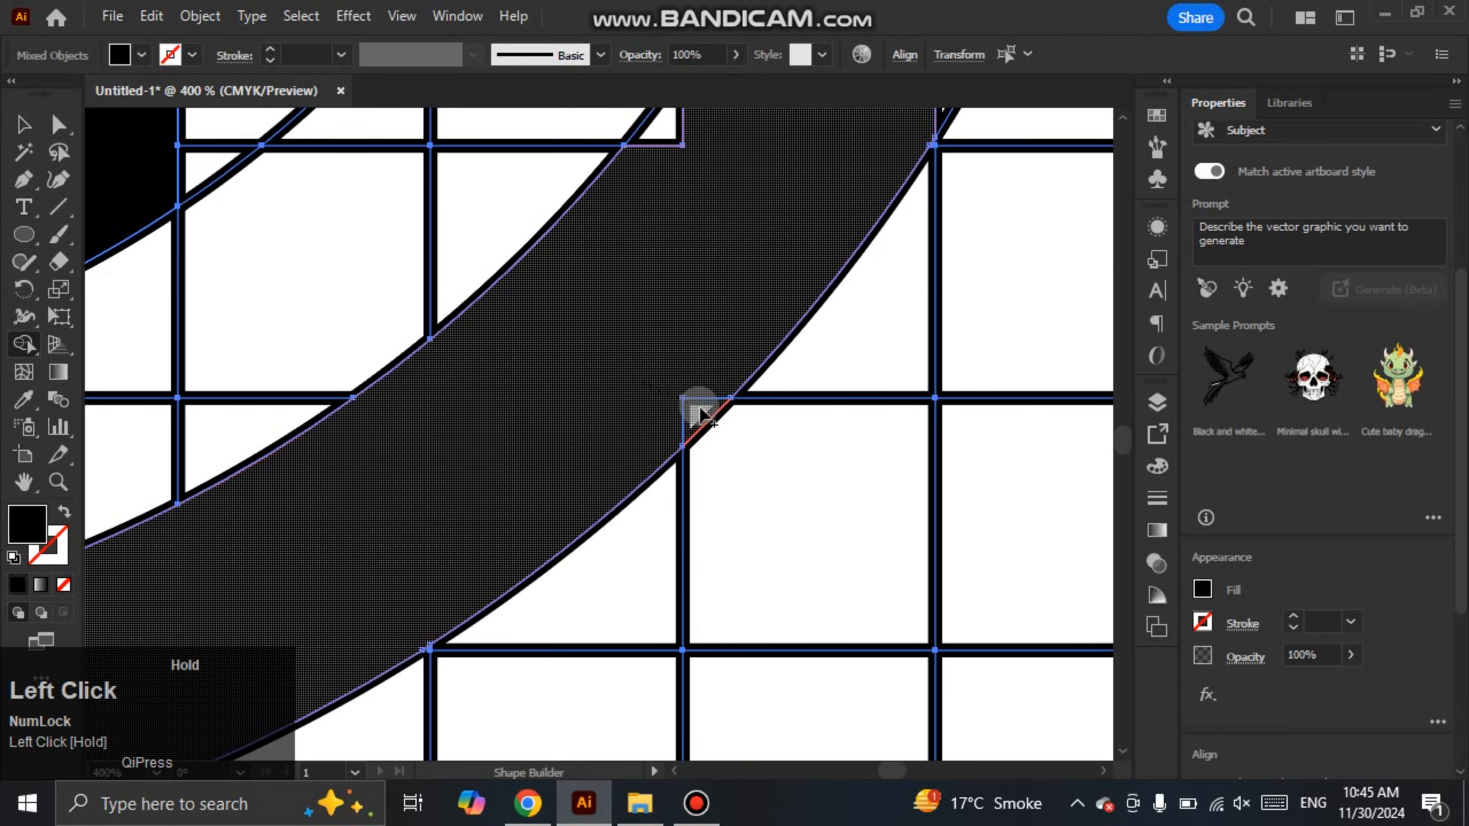
{"action": "left_click_drag", "start_coordinate": [622, 367], "coordinate": [544, 509]}
Merge the remaining corner slivers along the outer ring's right and upper-right arc to smooth its edges
{"action": "scroll", "coordinate": [564, 649], "scroll_direction": "down", "scroll_amount": 2}
{"action": "left_click_drag", "start_coordinate": [752, 433], "coordinate": [716, 409]}
{"action": "left_click_drag", "start_coordinate": [758, 174], "coordinate": [741, 638]}
{"action": "mouse_move", "coordinate": [740, 512]}
{"action": "left_mouse_down"}
{"action": "mouse_move", "coordinate": [670, 325]}
{"action": "mouse_move", "coordinate": [763, 660]}
{"action": "left_mouse_up"}
{"action": "left_click_drag", "start_coordinate": [685, 533], "coordinate": [633, 445]}
{"action": "scroll", "coordinate": [827, 269], "scroll_direction": "down", "scroll_amount": 4}
{"action": "scroll", "coordinate": [699, 250], "scroll_direction": "up", "scroll_amount": 2}
{"action": "scroll", "coordinate": [697, 249], "scroll_direction": "up", "scroll_amount": 2}
{"action": "left_click_drag", "start_coordinate": [697, 250], "coordinate": [648, 313]}
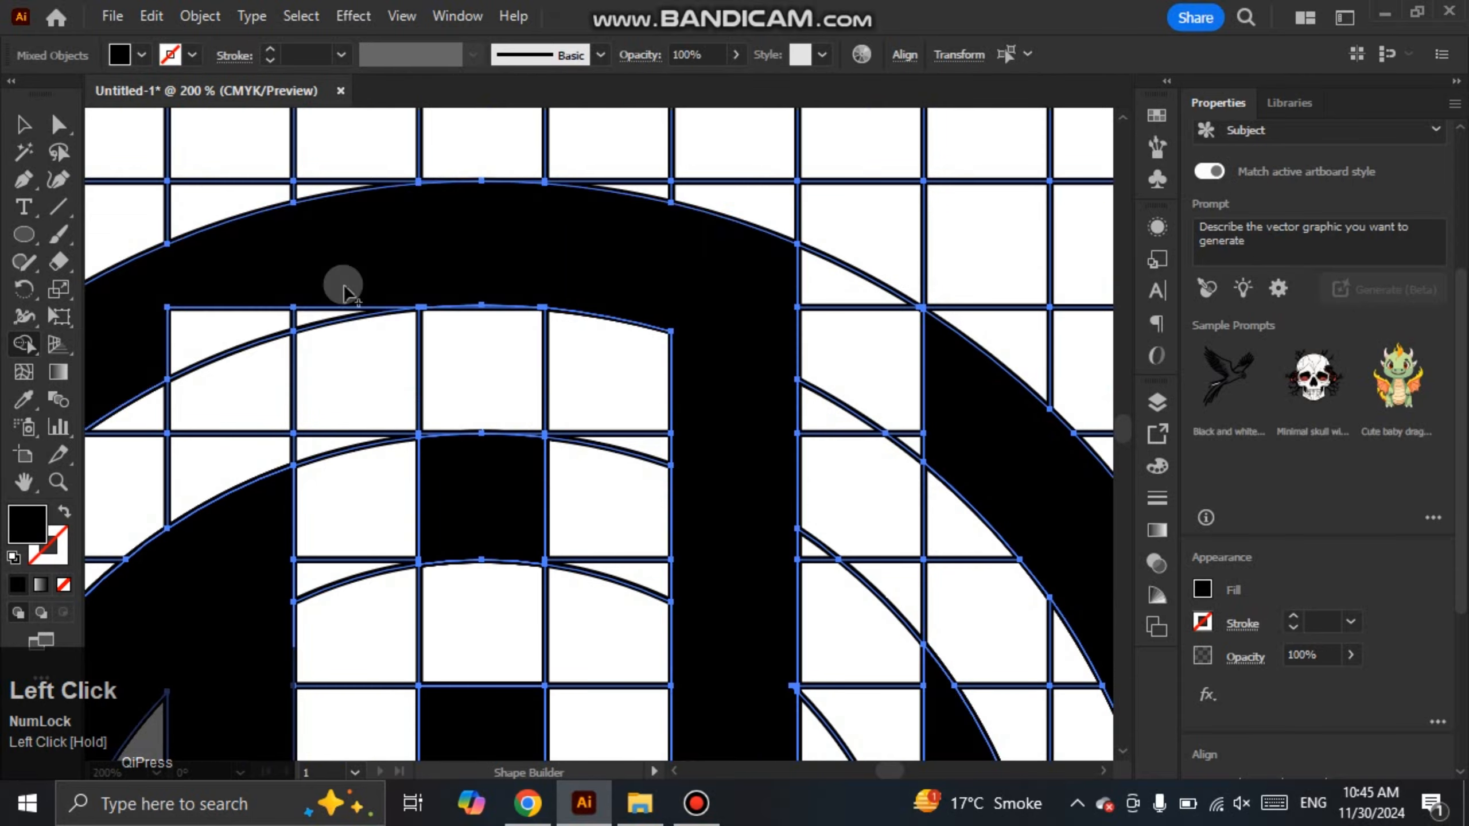
Merge the slivers along the outer ring's top and upper-left arc into the H's extended stem
{"action": "left_click_drag", "start_coordinate": [344, 289], "coordinate": [293, 319]}
{"action": "scroll", "coordinate": [293, 319], "scroll_direction": "down", "scroll_amount": 2}
{"action": "left_click_drag", "start_coordinate": [557, 302], "coordinate": [838, 180]}
{"action": "scroll", "coordinate": [471, 242], "scroll_direction": "up", "scroll_amount": 2}
{"action": "mouse_move", "coordinate": [471, 241]}
{"action": "left_mouse_down"}
{"action": "mouse_move", "coordinate": [328, 280]}
{"action": "mouse_move", "coordinate": [196, 497]}
{"action": "left_mouse_up"}
{"action": "left_click_drag", "start_coordinate": [214, 586], "coordinate": [443, 229]}
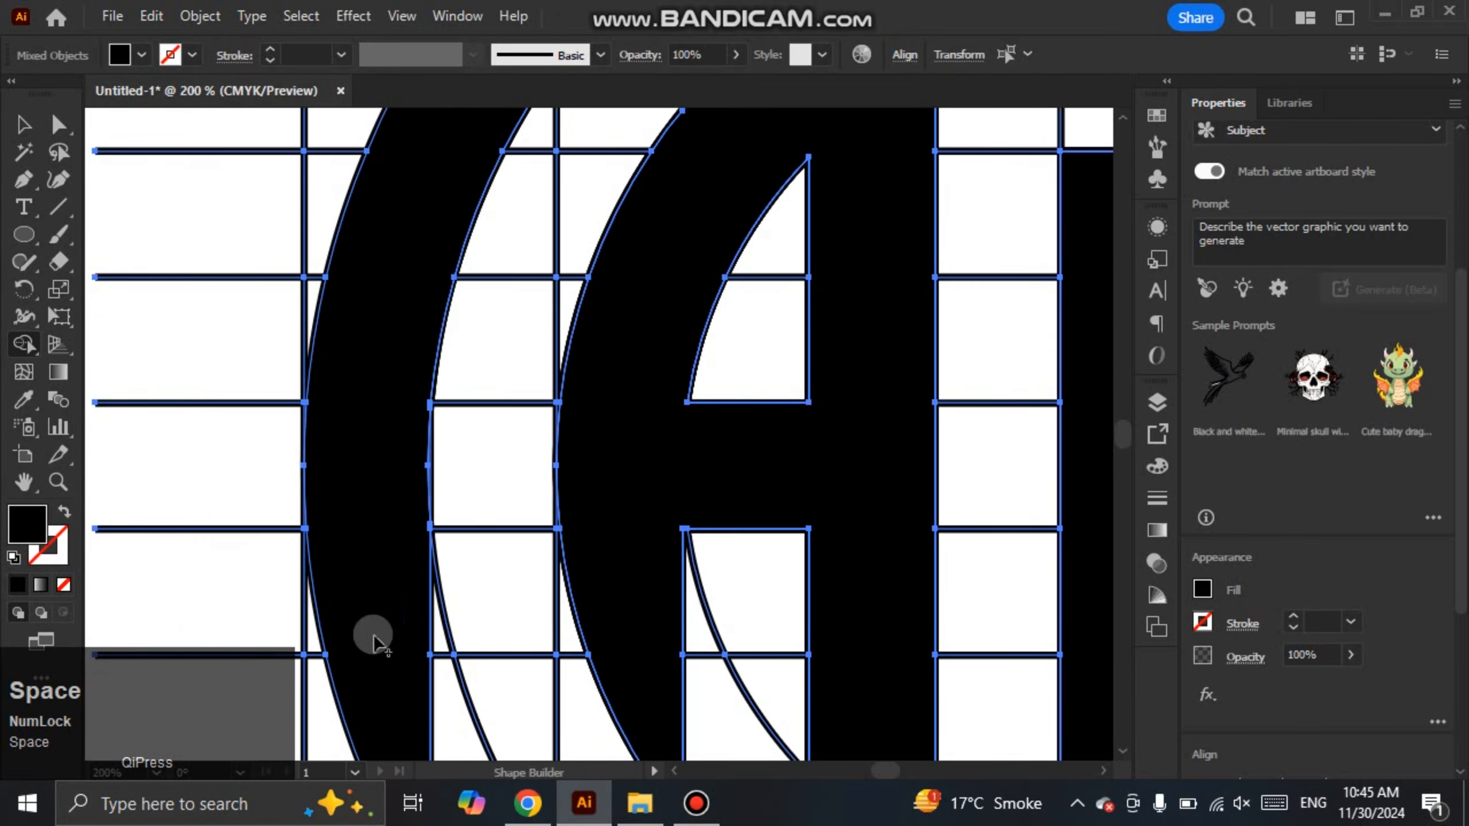
Merge the slivers along the outer ring's left and lower-left arc to complete its smooth curve
{"action": "left_click_drag", "start_coordinate": [373, 642], "coordinate": [359, 282]}
{"action": "left_click_drag", "start_coordinate": [443, 370], "coordinate": [410, 312]}
{"action": "left_click_drag", "start_coordinate": [545, 536], "coordinate": [538, 682]}
{"action": "scroll", "coordinate": [419, 512], "scroll_direction": "down", "scroll_amount": 2}
{"action": "scroll", "coordinate": [419, 268], "scroll_direction": "up", "scroll_amount": 4}
{"action": "scroll", "coordinate": [419, 268], "scroll_direction": "down", "scroll_amount": 5}
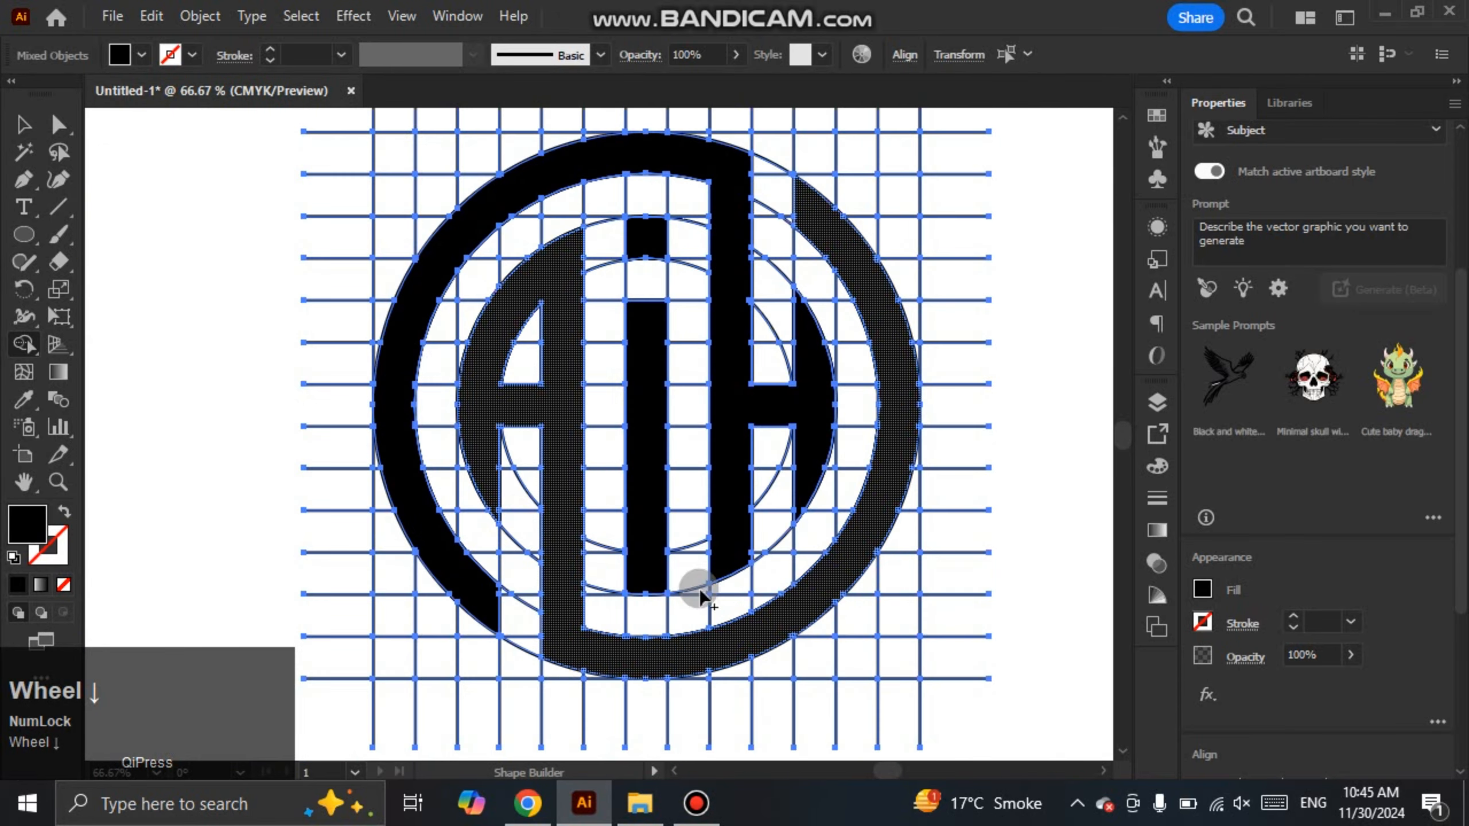
{"action": "left_click", "coordinate": [826, 584]}
{"action": "left_click", "coordinate": [725, 491]}
{"action": "left_click", "coordinate": [564, 466]}
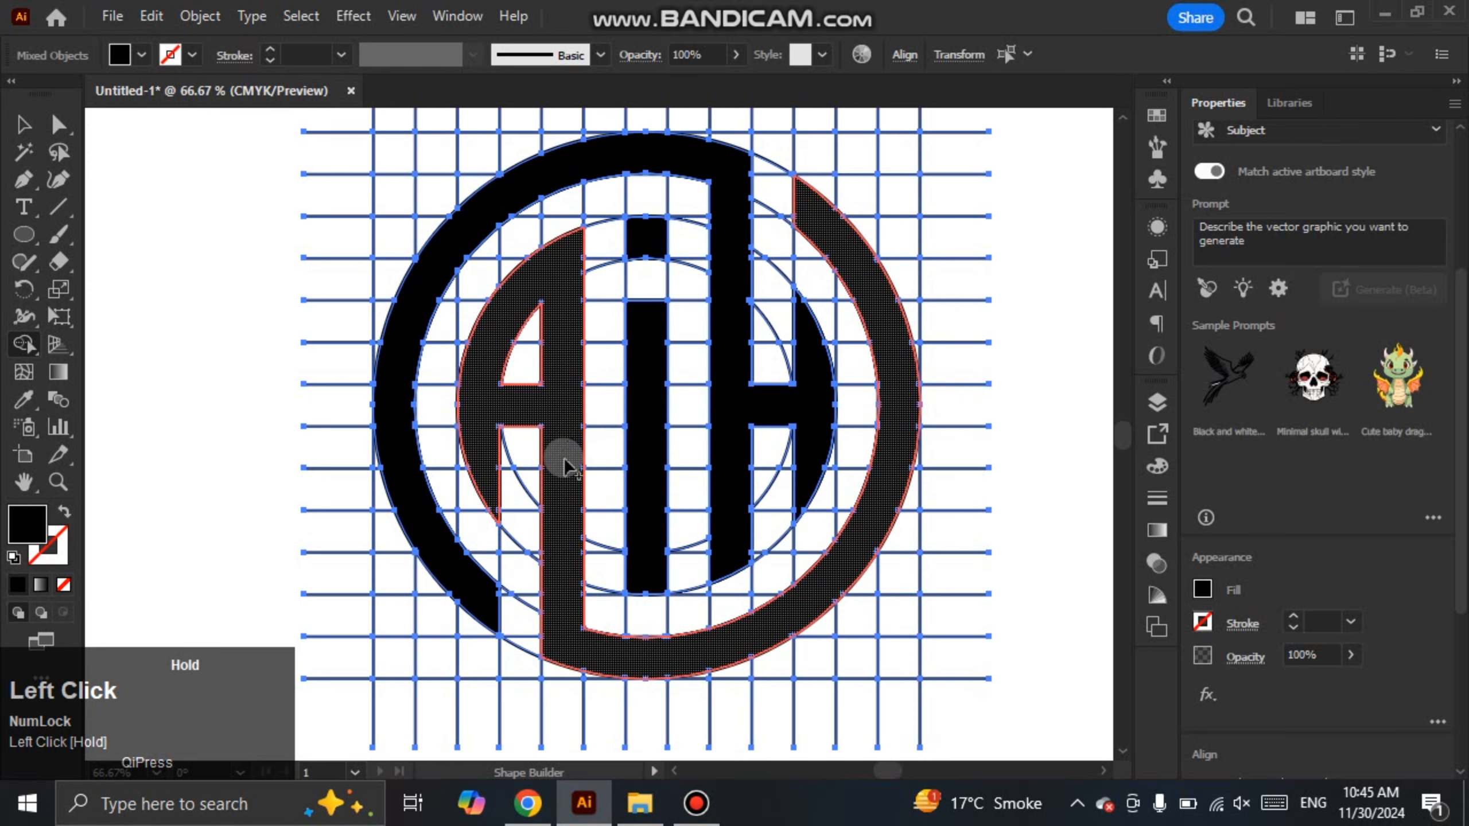
Try to group the A and H letter shapes and move them off the artboard
{"action": "left_click", "coordinate": [24, 124]}
{"action": "scroll", "coordinate": [652, 685], "scroll_direction": "down", "scroll_amount": 2}
{"action": "left_click_drag", "start_coordinate": [1028, 542], "coordinate": [960, 519]}
{"action": "left_click", "coordinate": [960, 518]}
{"action": "left_click", "coordinate": [708, 521]}
{"action": "left_click", "coordinate": [645, 521], "text": "shift"}
{"action": "left_click", "coordinate": [576, 519], "text": "shift"}
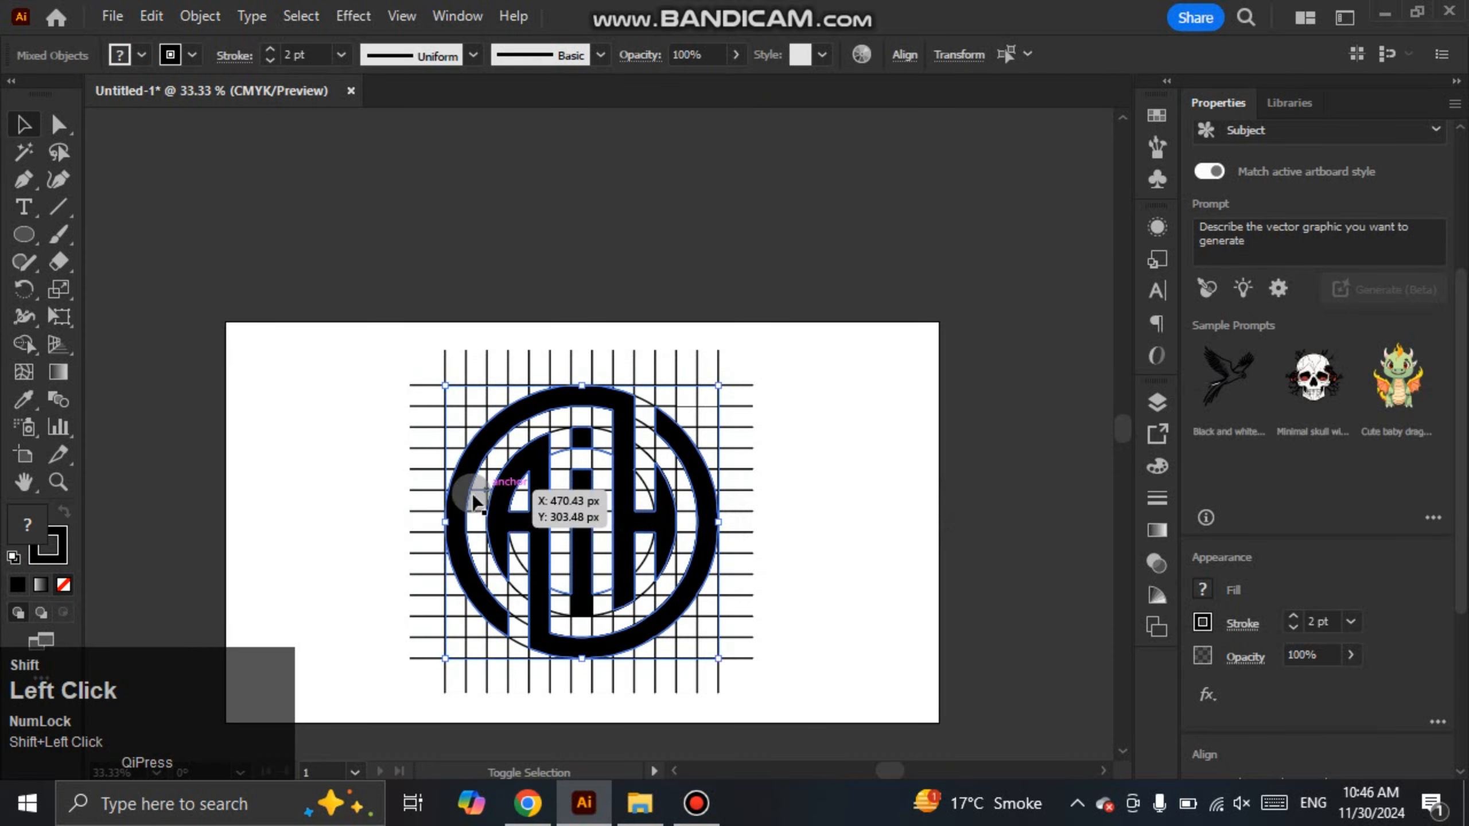
{"action": "key", "text": "ctrl+g"}
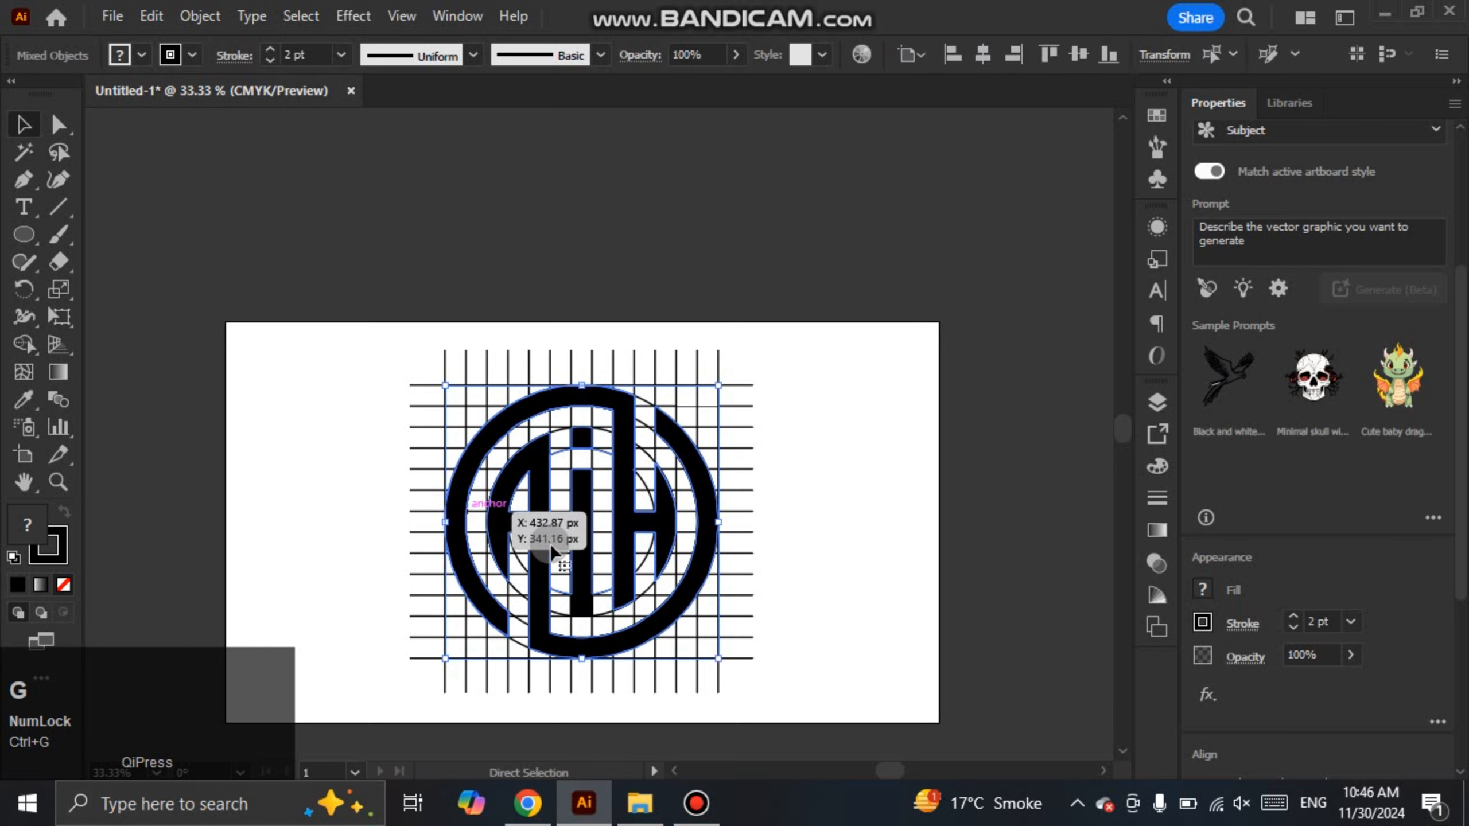
{"action": "left_click_drag", "start_coordinate": [577, 519], "coordinate": [947, 476]}
{"action": "key", "text": "ctrl+z"}
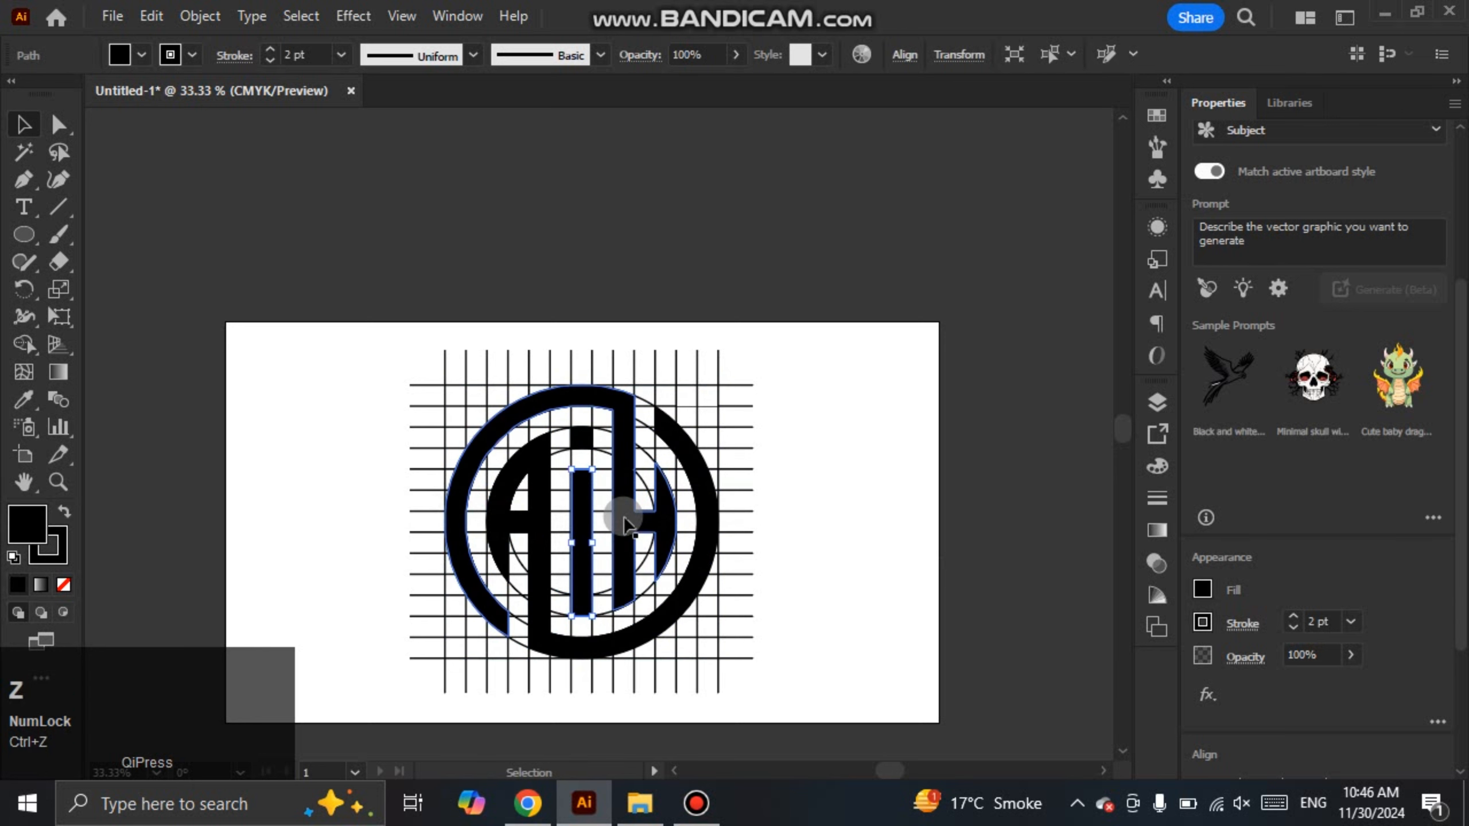
Group all the monogram shapes, including the i's stem and dot, and move them off the artboard to the right
{"action": "scroll", "coordinate": [622, 514], "scroll_direction": "up", "scroll_amount": 2}
{"action": "left_click", "coordinate": [558, 551]}
{"action": "left_click", "coordinate": [381, 541], "text": "shift"}
{"action": "left_click", "coordinate": [351, 544], "text": "shift"}
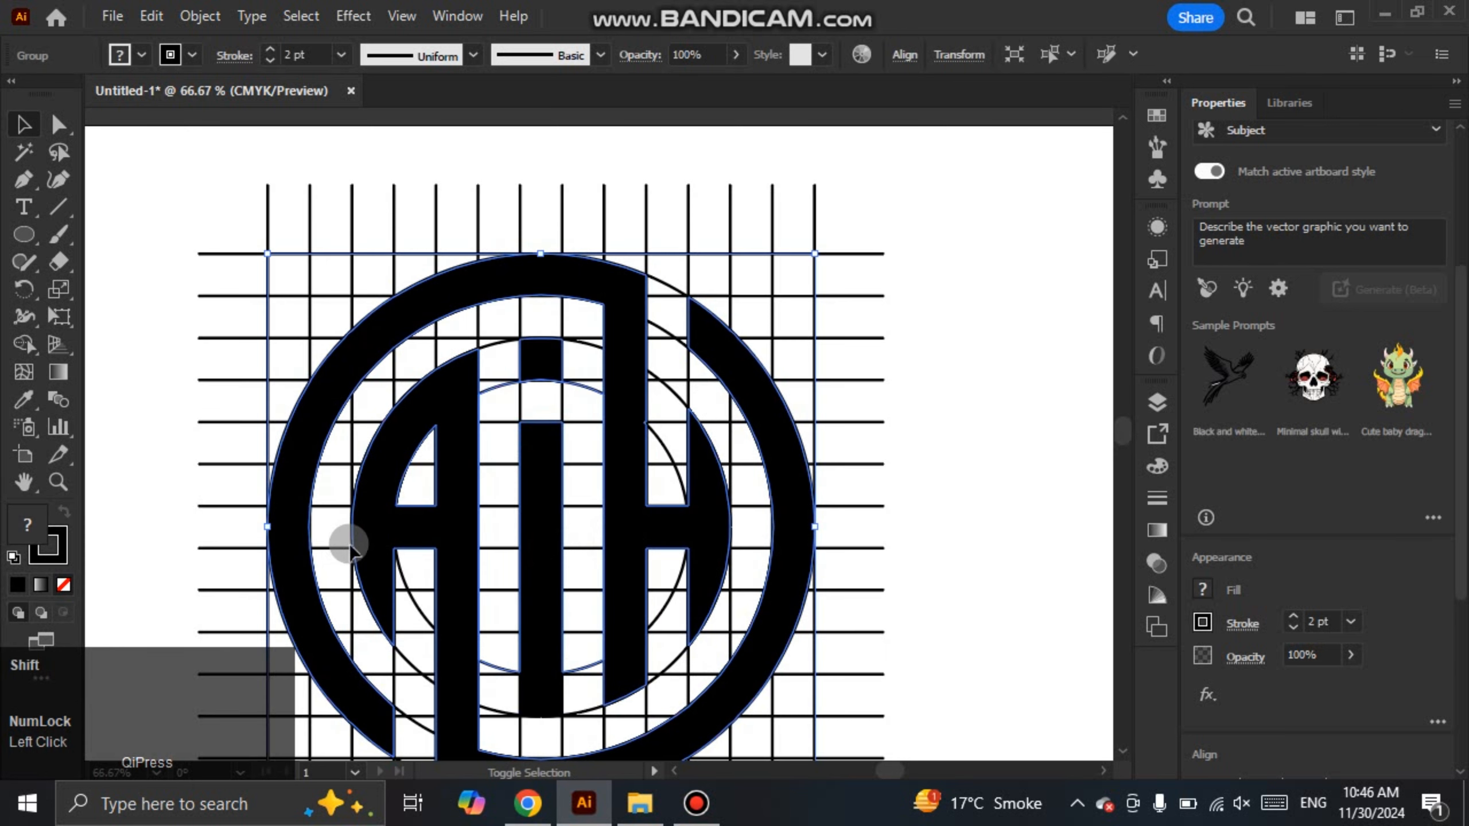
{"action": "left_click", "coordinate": [535, 351], "text": "shift"}
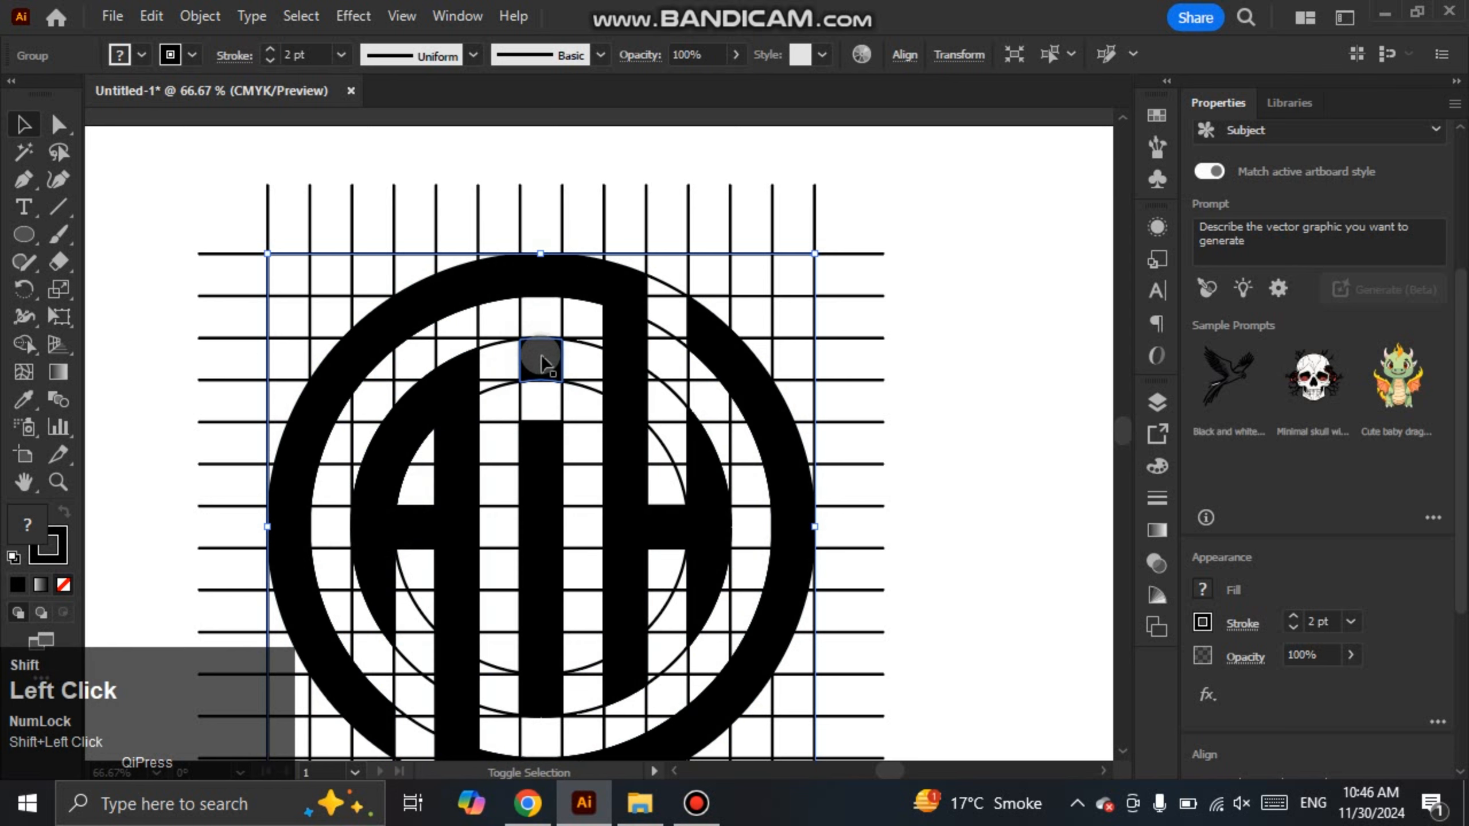
{"action": "left_click", "coordinate": [543, 463], "text": "shift"}
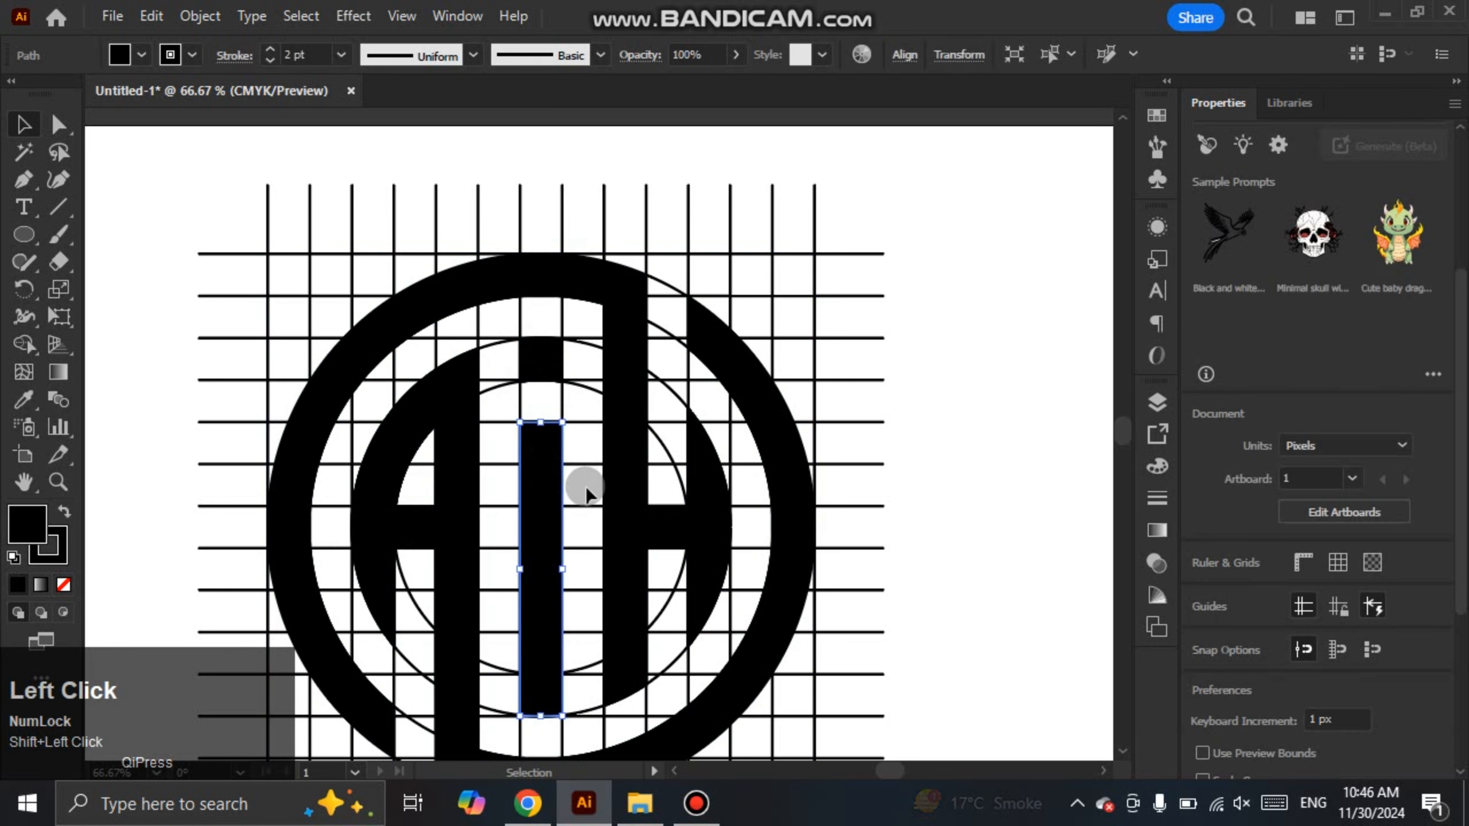
{"action": "left_click", "coordinate": [538, 366], "text": "shift"}
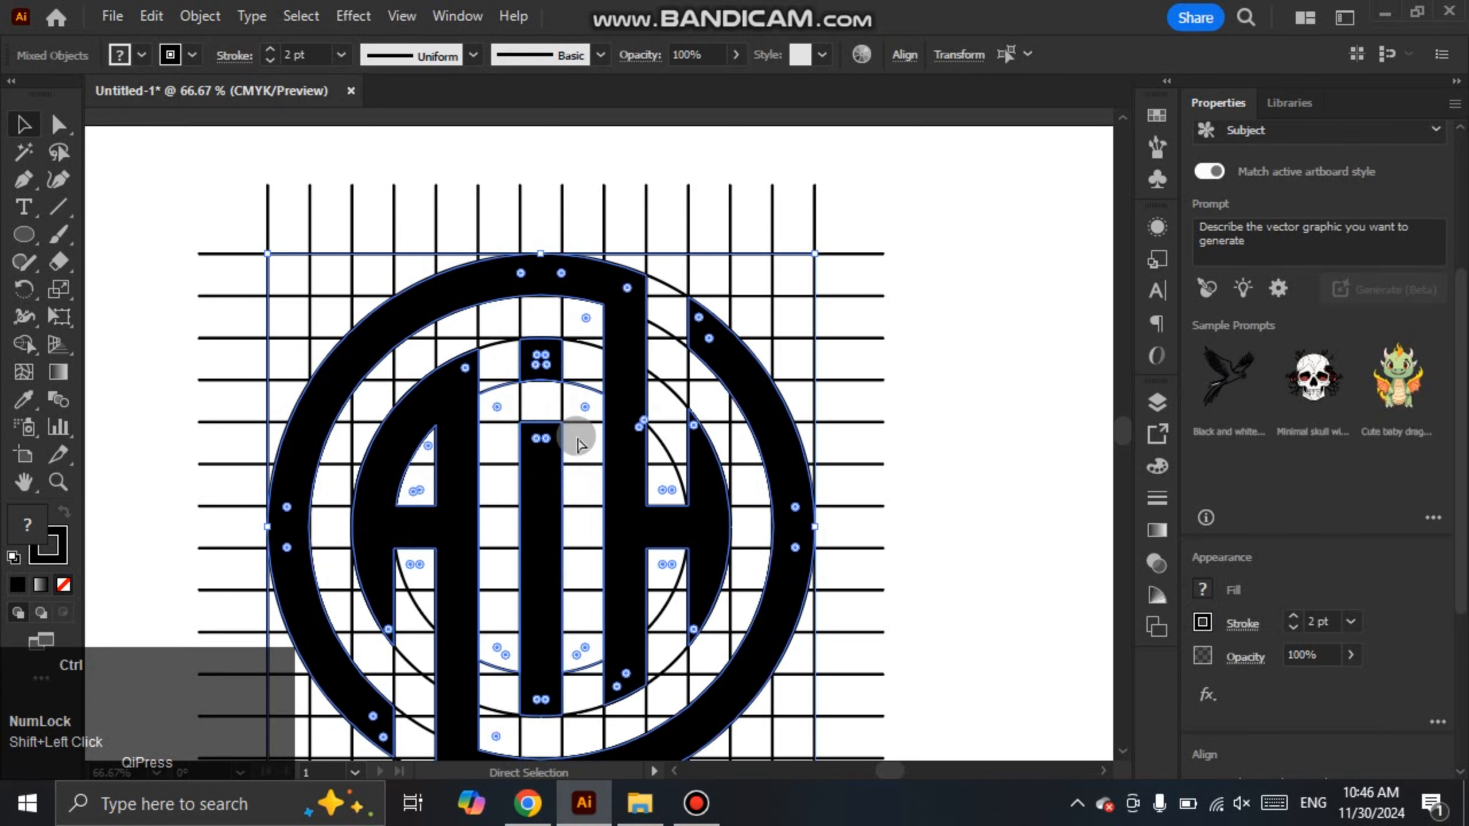
{"action": "key", "text": "ctrl+g"}
{"action": "scroll", "coordinate": [576, 441], "scroll_direction": "down", "scroll_amount": 3}
{"action": "left_click_drag", "start_coordinate": [595, 489], "coordinate": [992, 460]}
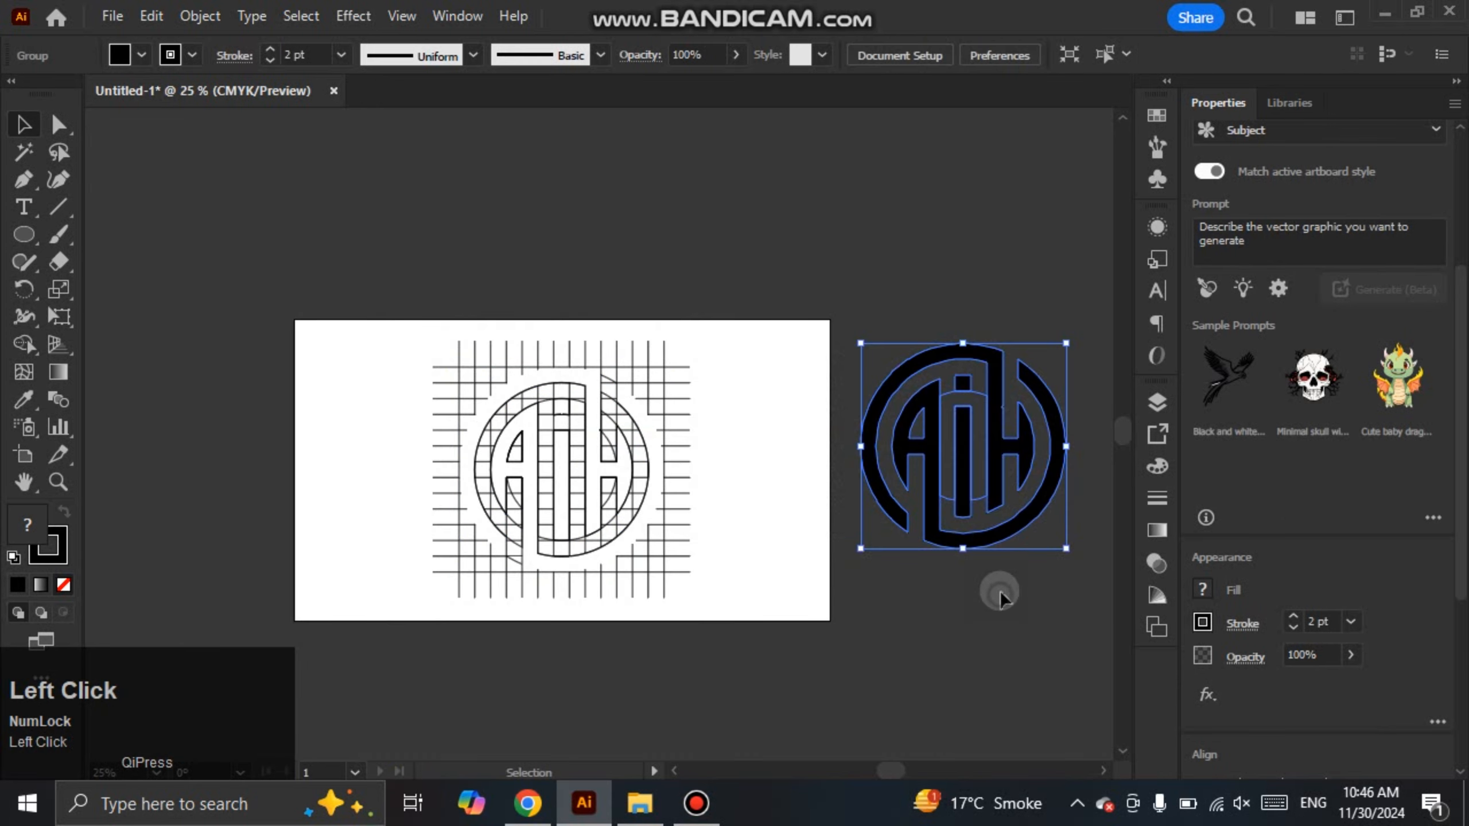
Ungroup the monogram beside the artboard and deselect its parts
{"action": "left_click", "coordinate": [994, 590]}
{"action": "left_click", "coordinate": [999, 521]}
{"action": "right_click", "coordinate": [999, 521]}
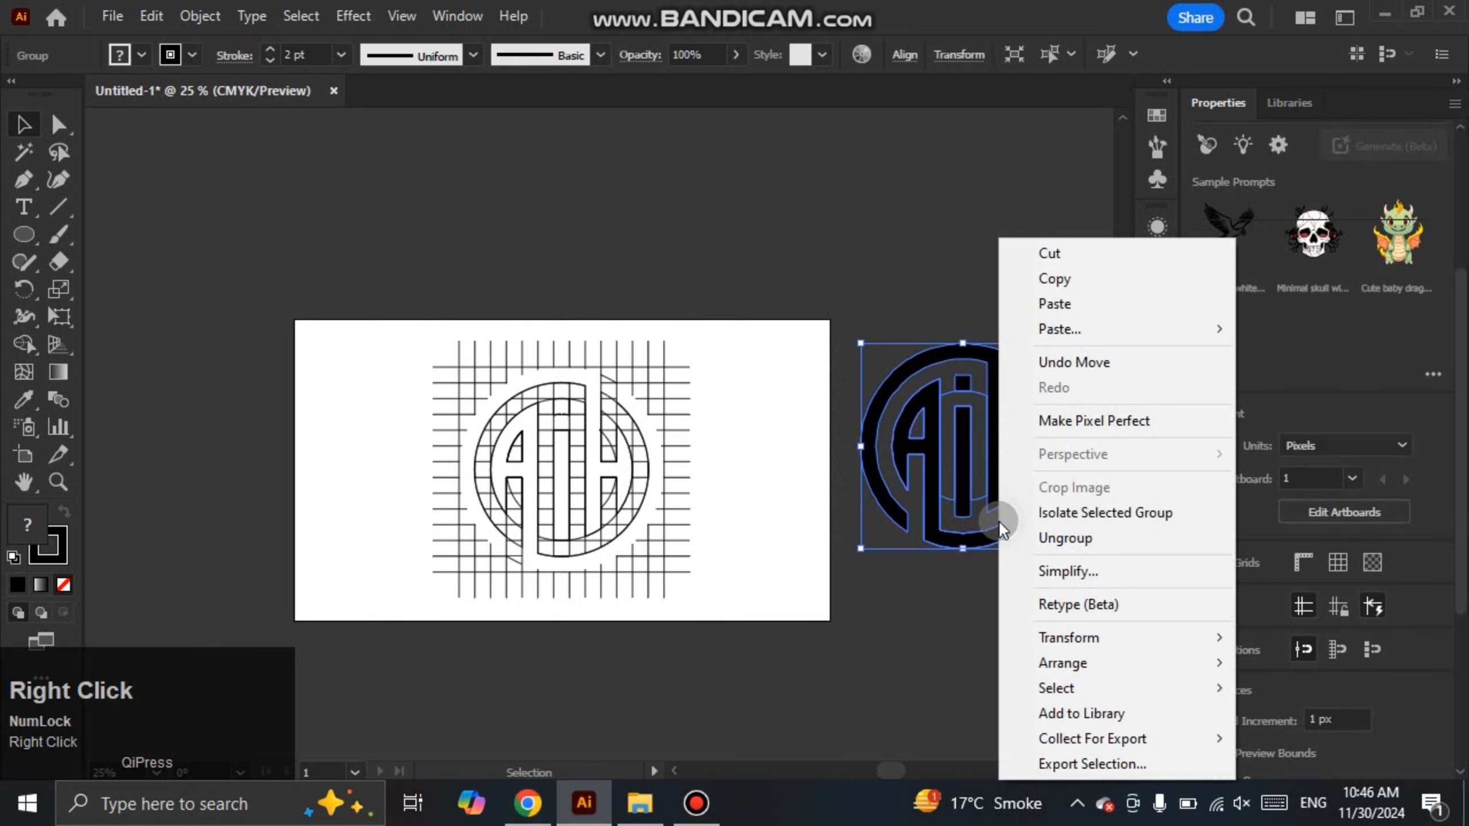
{"action": "left_click", "coordinate": [1051, 538]}
{"action": "left_click", "coordinate": [1016, 600]}
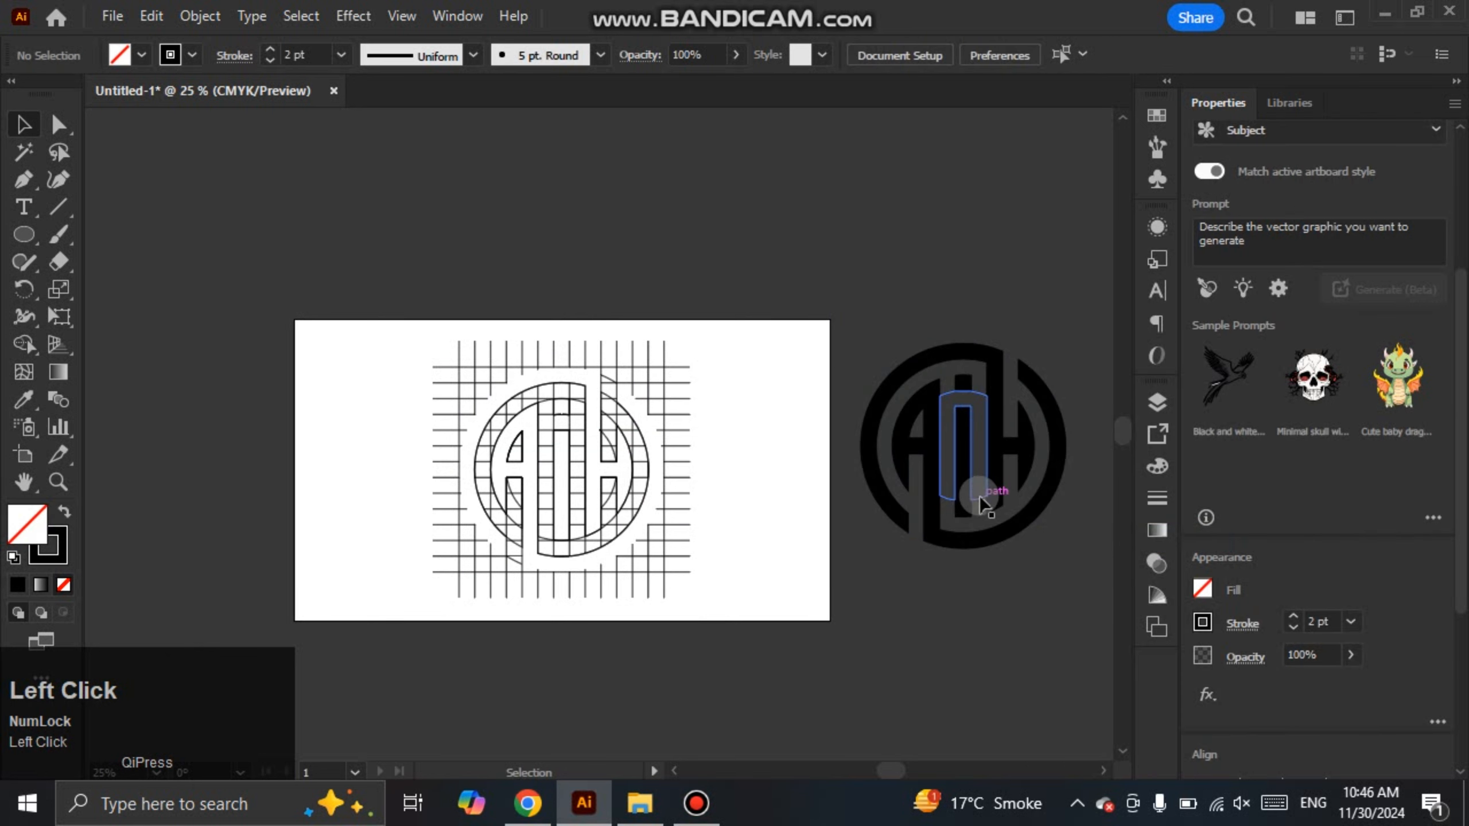
Try to delete the unfilled path around the i's stem
{"action": "left_click", "coordinate": [980, 495]}
{"action": "key", "text": "Delete"}
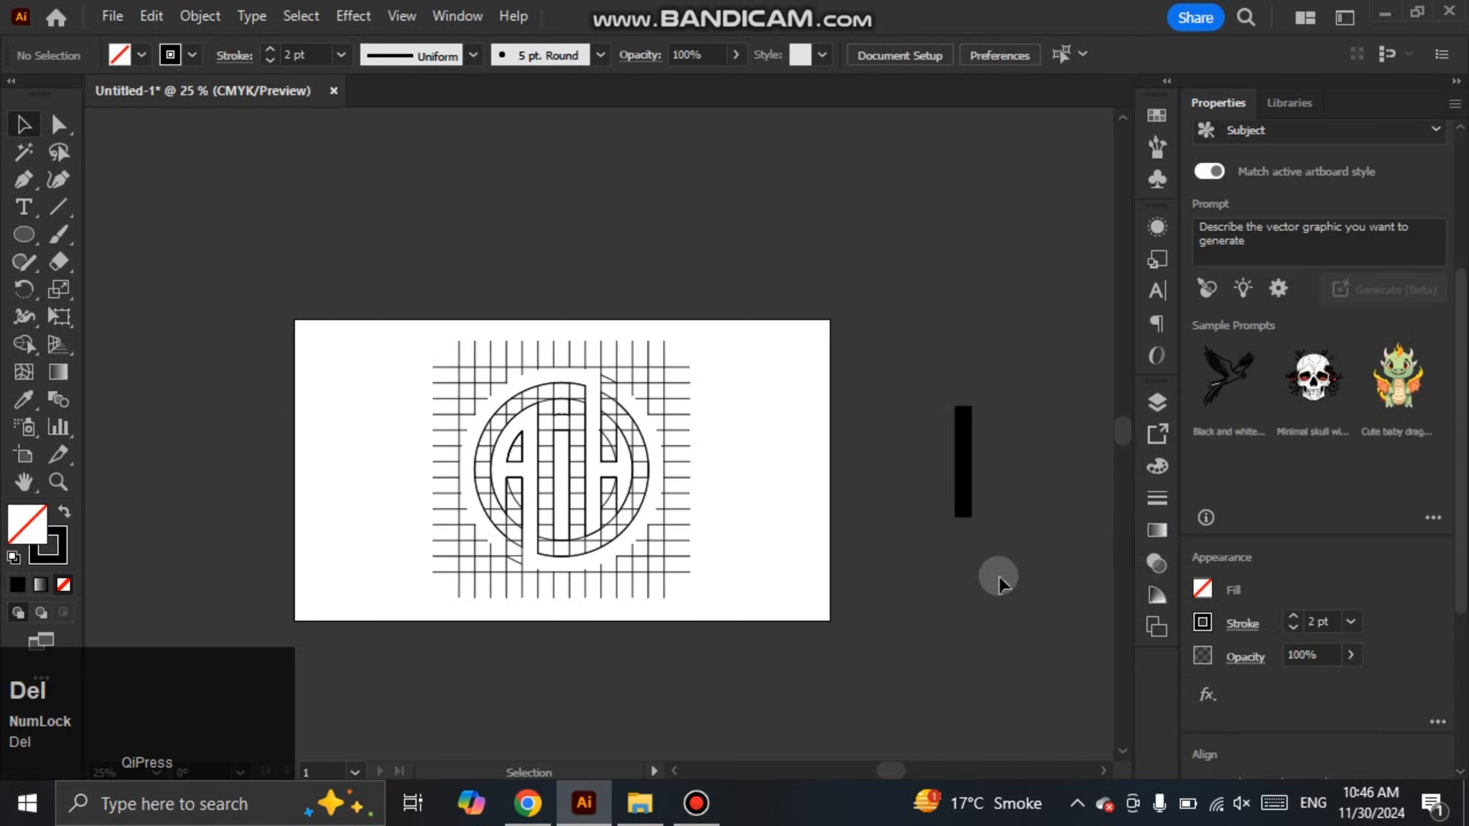
{"action": "key", "text": "ctrl+z"}
Ungroup the nested letter group and delete the stray unfilled path around the i's stem
{"action": "right_click", "coordinate": [989, 499]}
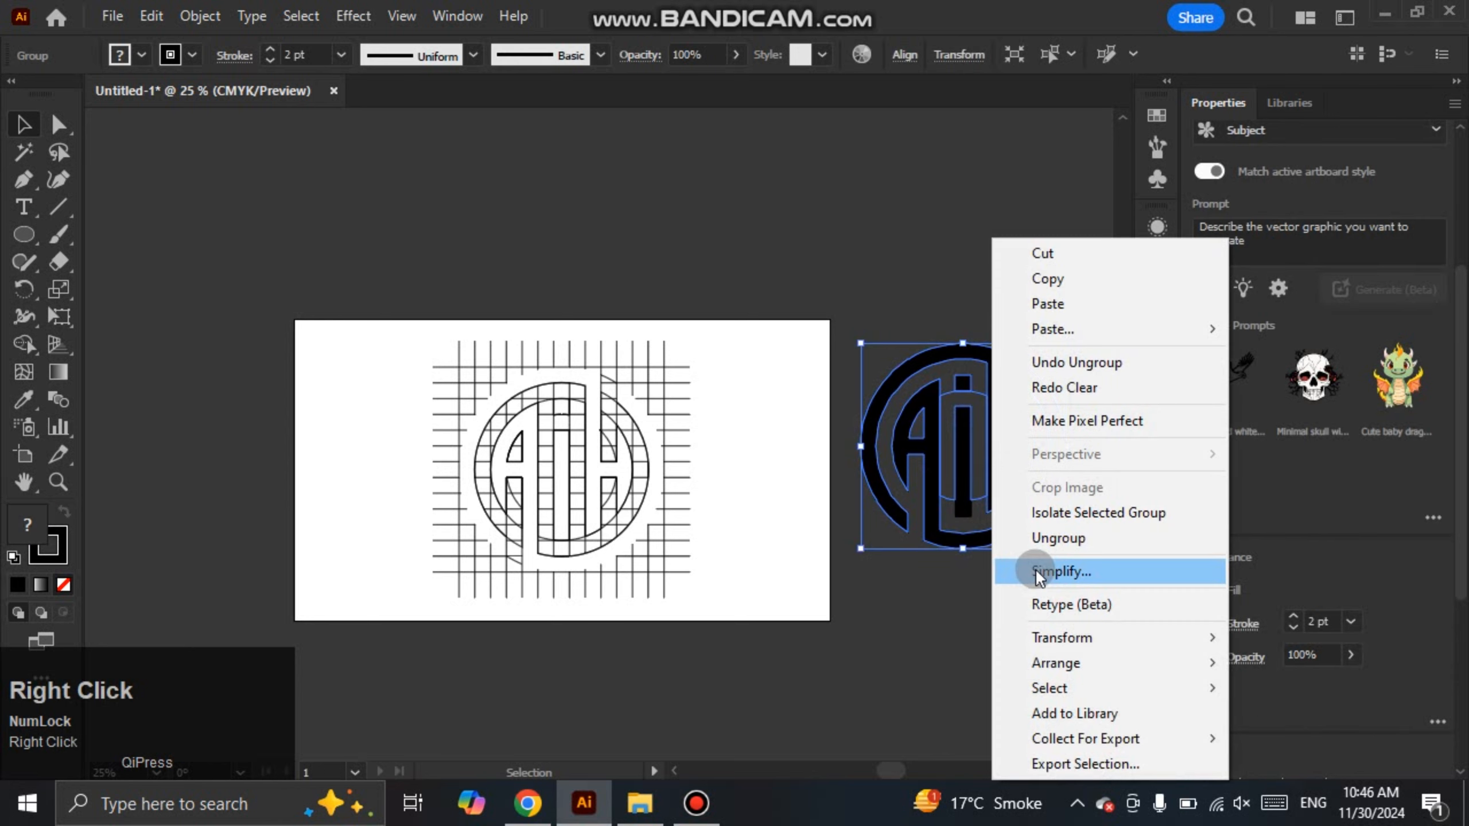
{"action": "left_click", "coordinate": [1040, 537]}
{"action": "left_click", "coordinate": [983, 538]}
{"action": "left_click", "coordinate": [980, 498]}
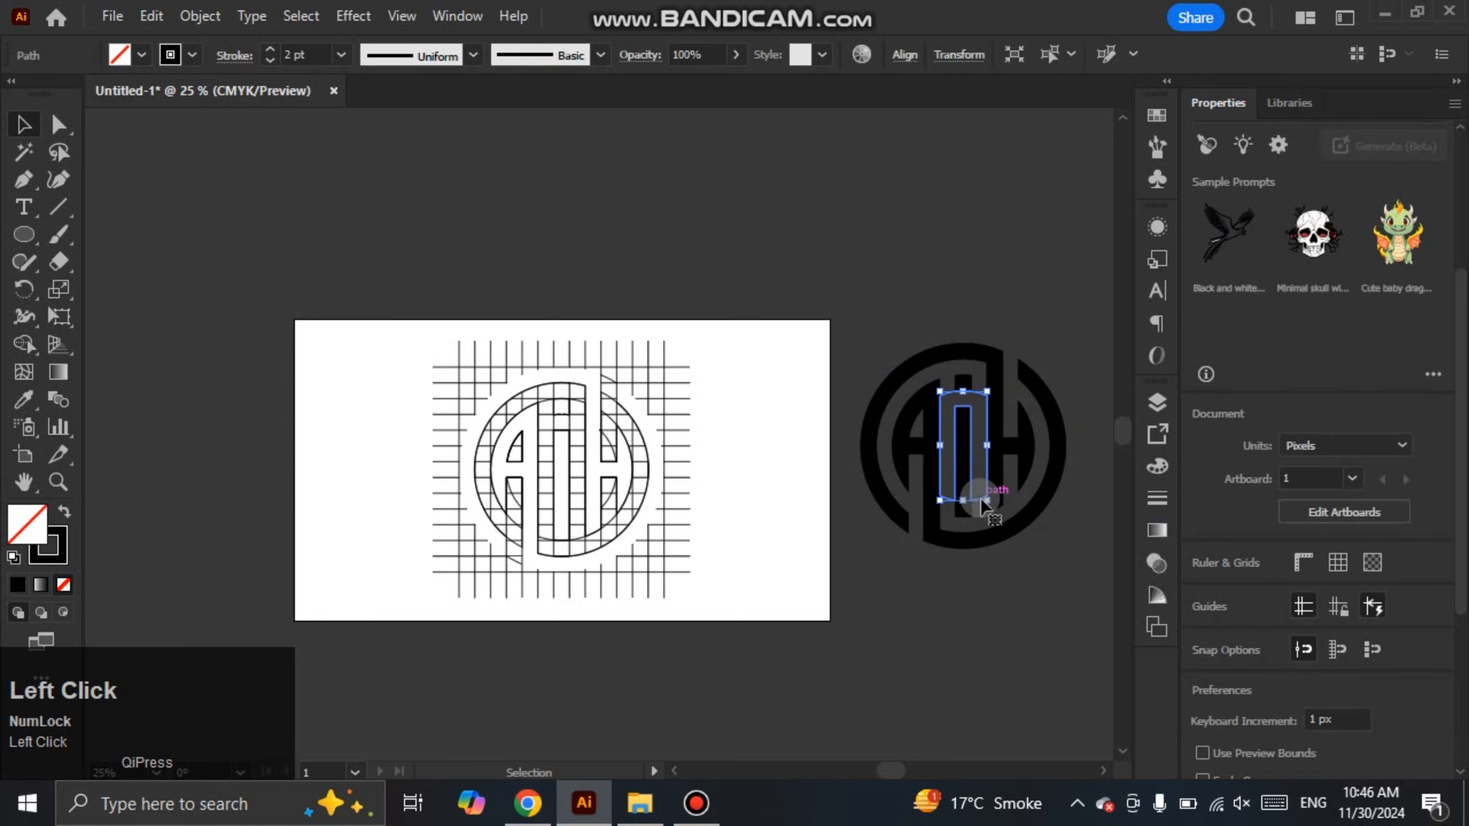
{"action": "key", "text": "Delete"}
Regroup the monogram's shapes and delete the leftover grid and circle pieces on the artboard
{"action": "left_click_drag", "start_coordinate": [1063, 626], "coordinate": [887, 327]}
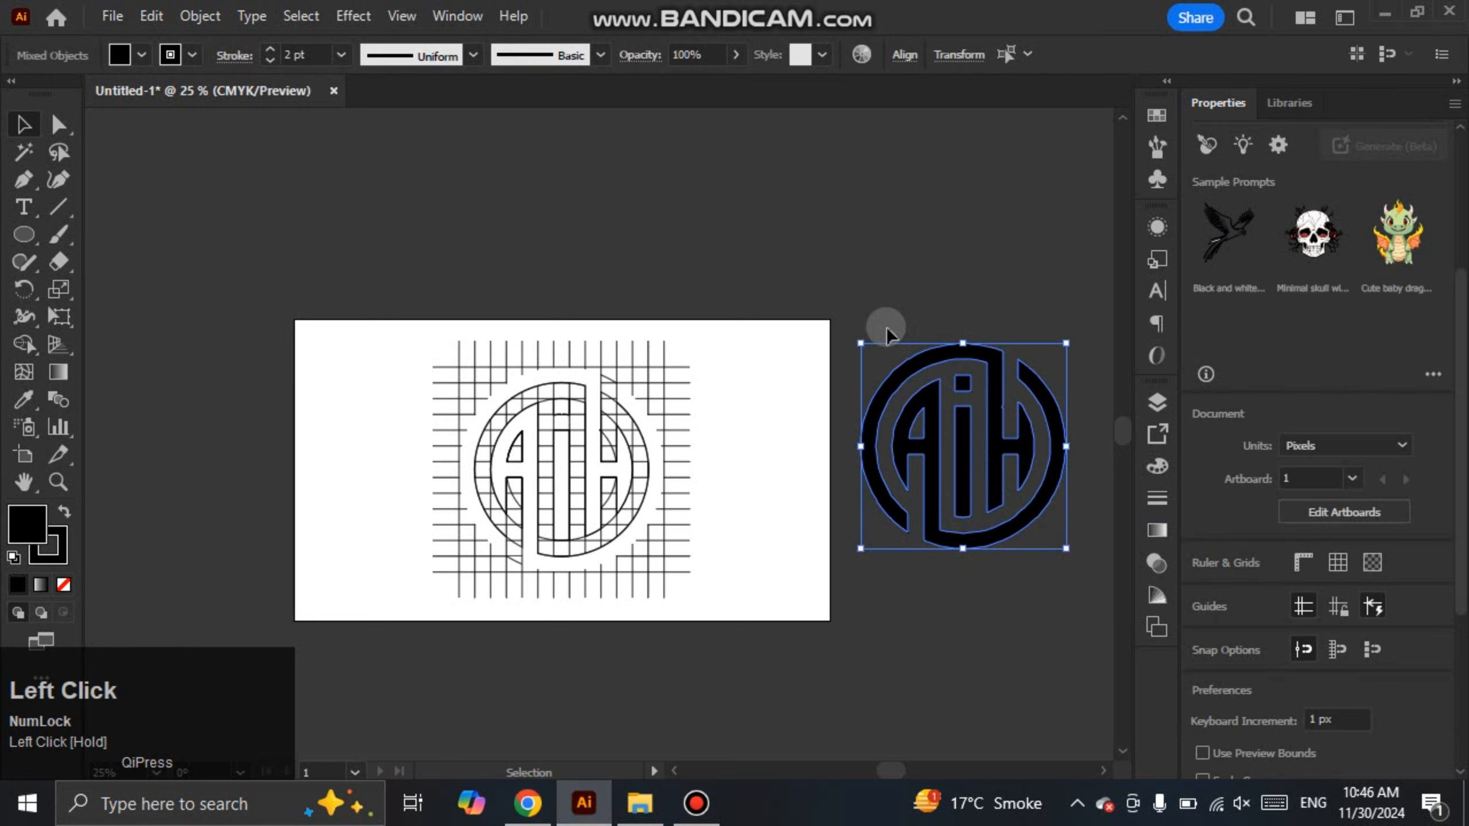
{"action": "key", "text": "ctrl+g"}
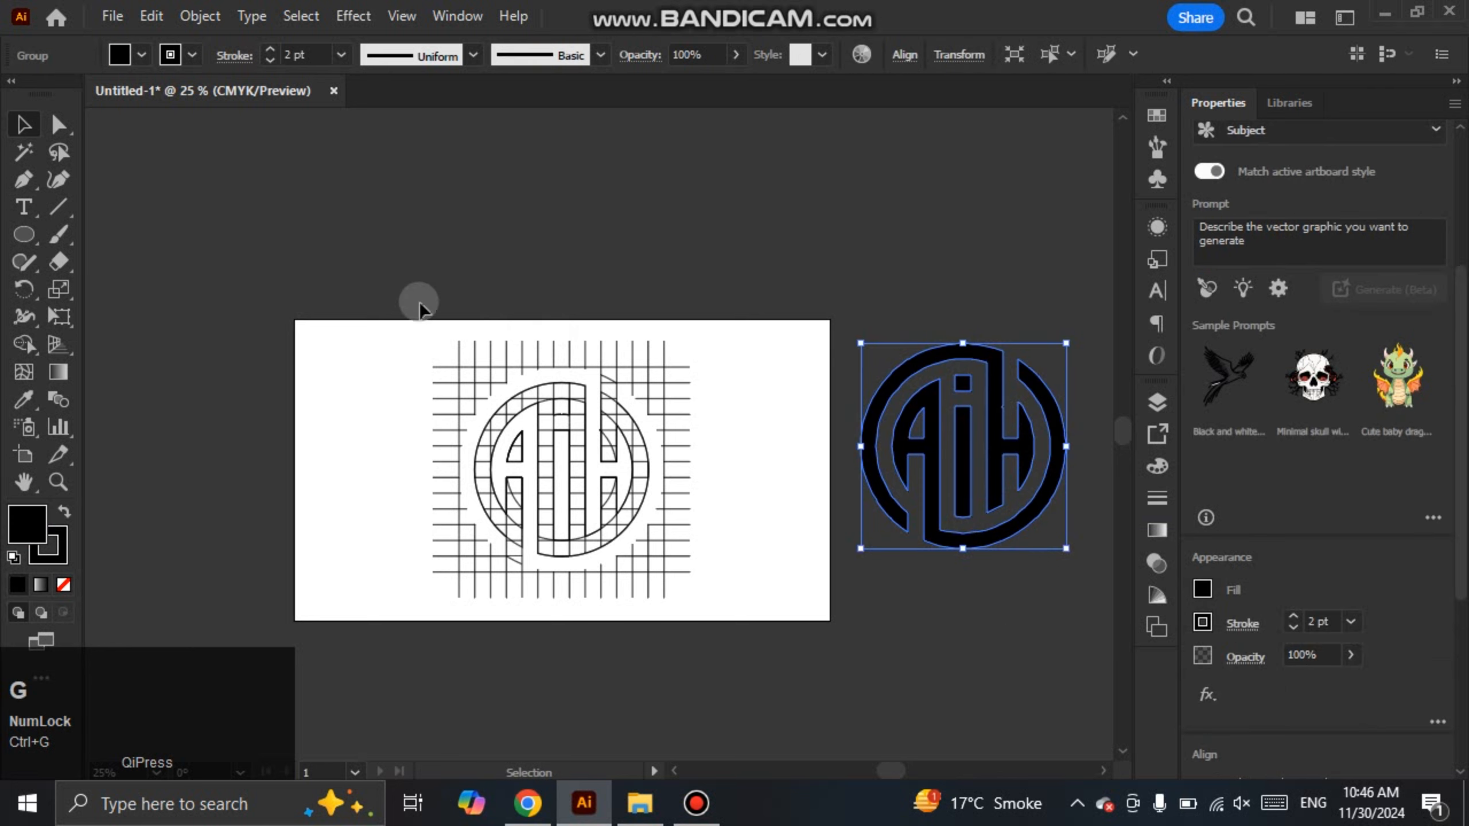
{"action": "left_click_drag", "start_coordinate": [414, 308], "coordinate": [757, 626]}
Center the monogram group horizontally and vertically on the artboard
{"action": "left_click", "coordinate": [1016, 537]}
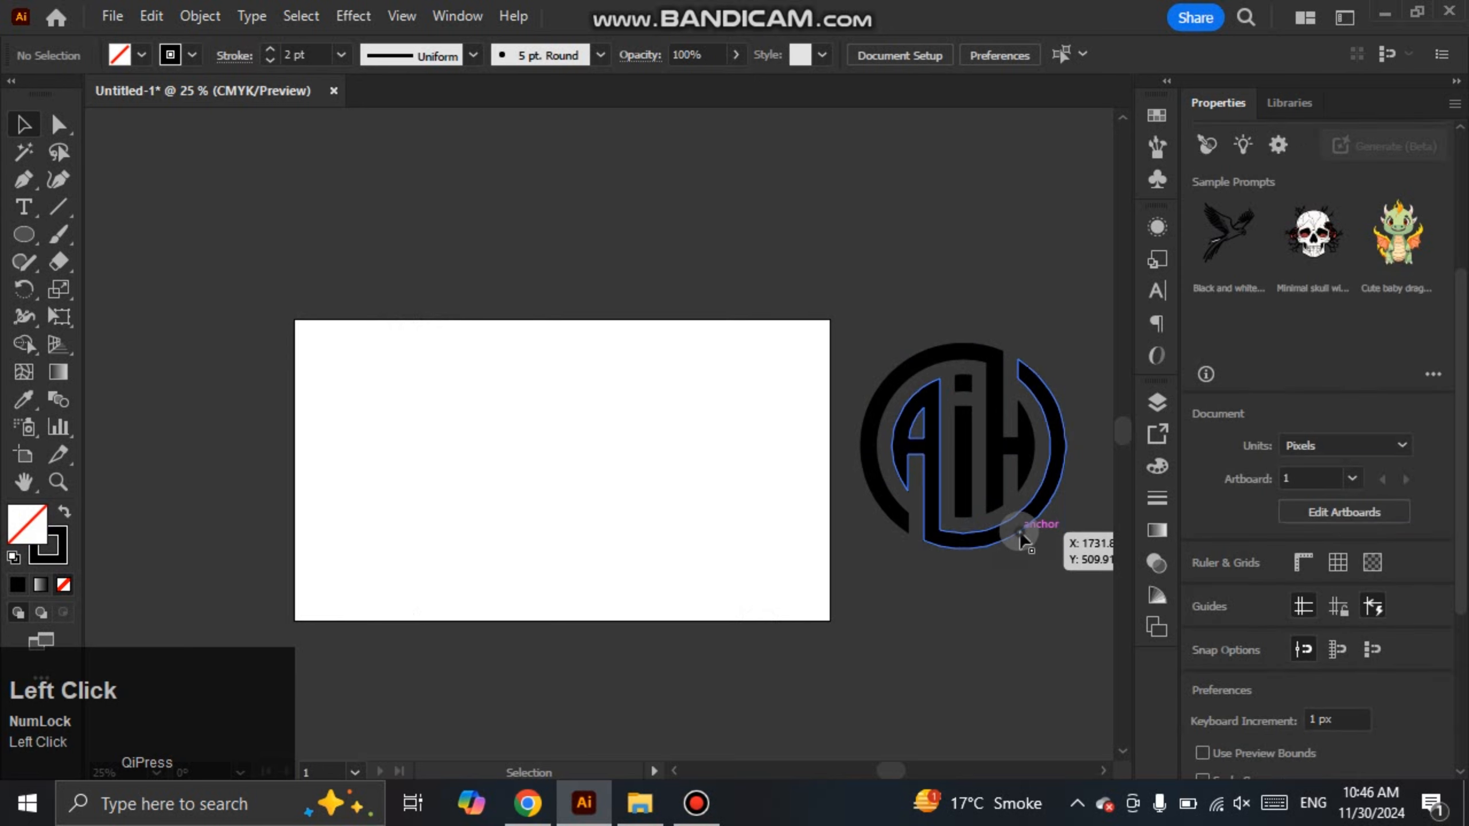
{"action": "left_click_drag", "start_coordinate": [1463, 445], "coordinate": [1440, 712]}
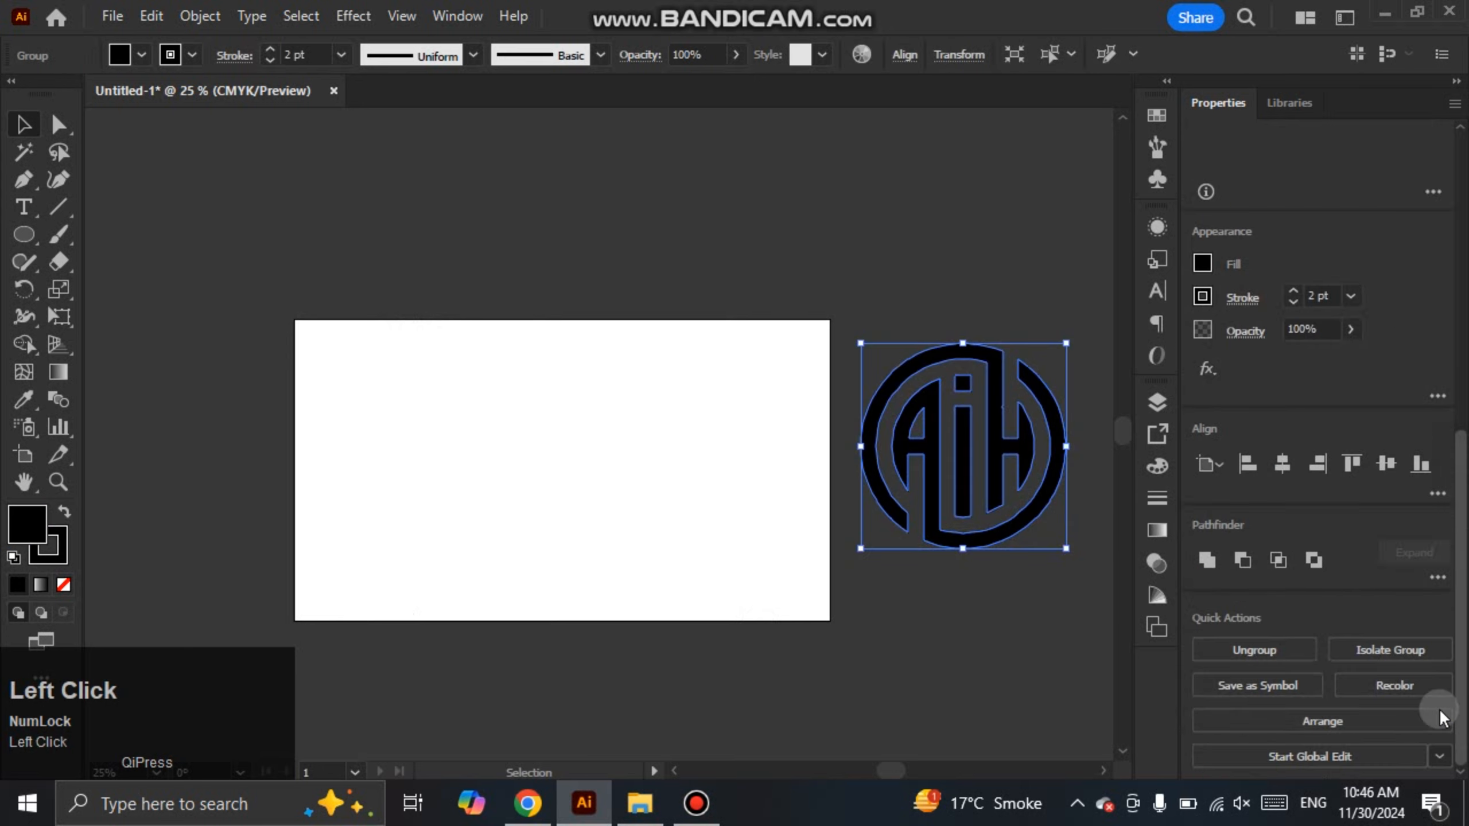
{"action": "left_click", "coordinate": [1282, 463]}
{"action": "left_click", "coordinate": [1386, 463]}
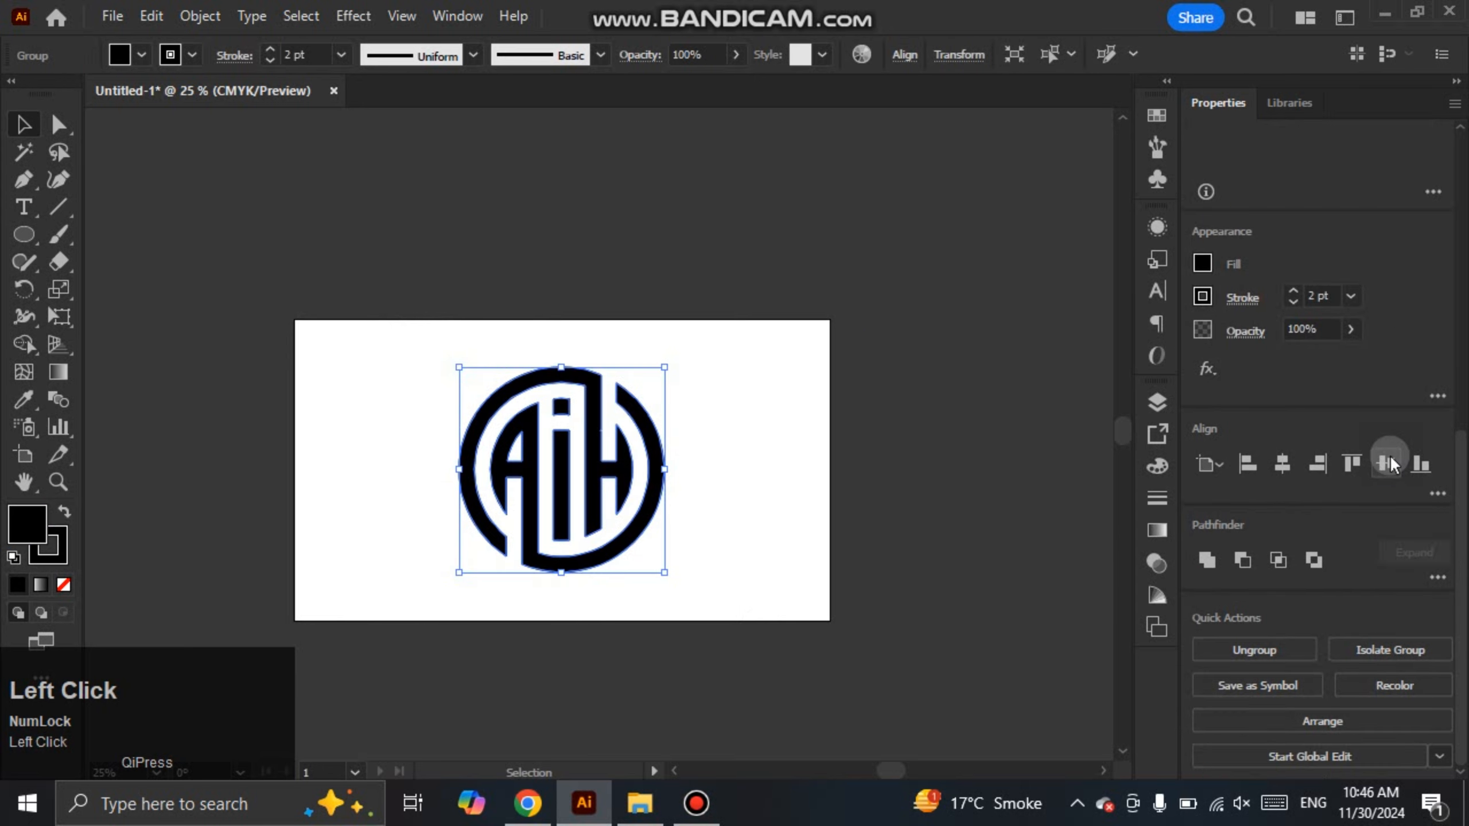
Enlarge the monogram slightly and proportionally around its center
{"action": "key", "text": "ctrl+0"}
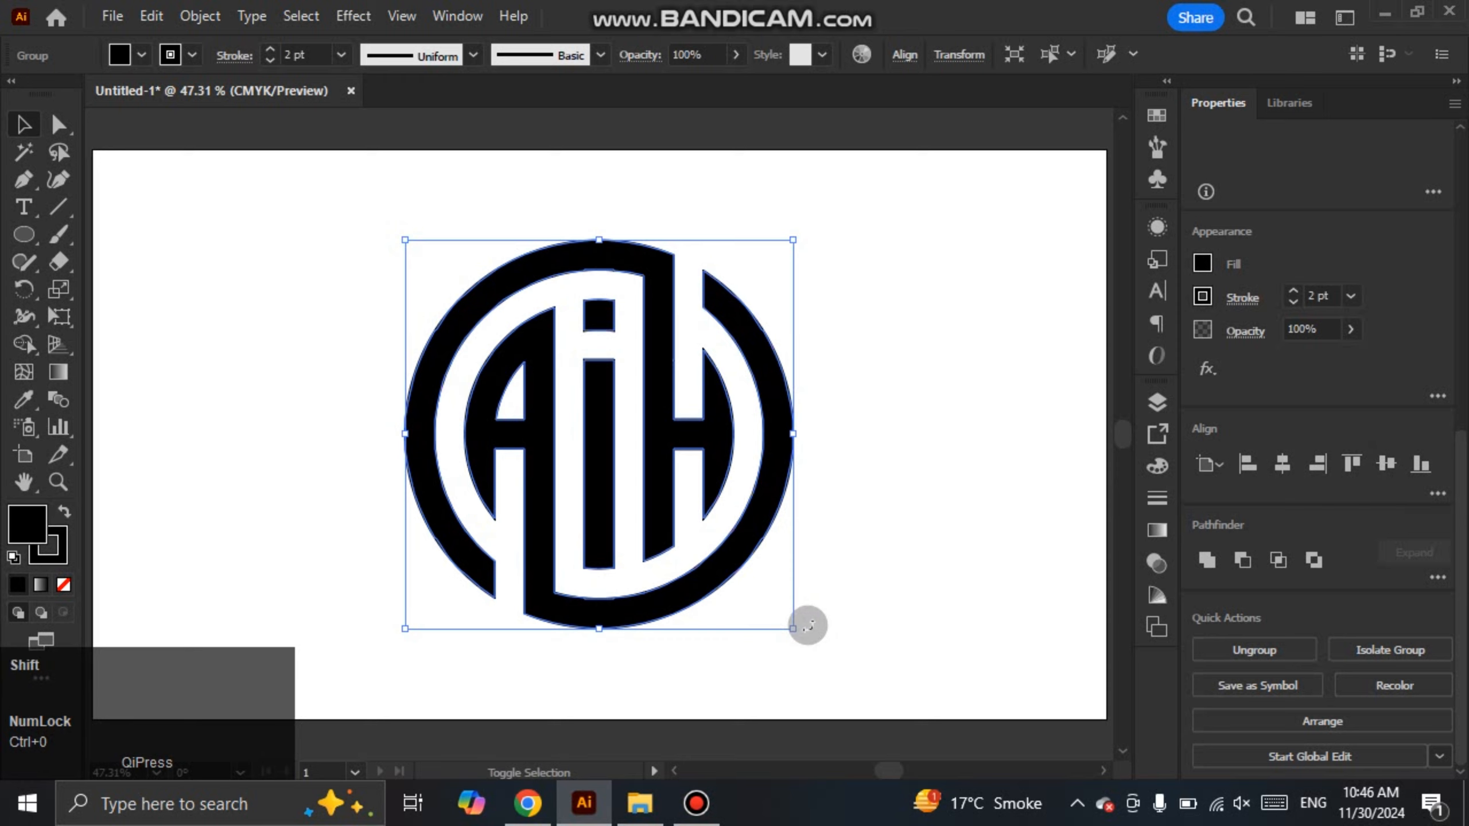
{"action": "left_click_drag", "start_coordinate": [796, 627], "coordinate": [839, 671]}
{"action": "left_click", "coordinate": [997, 609]}
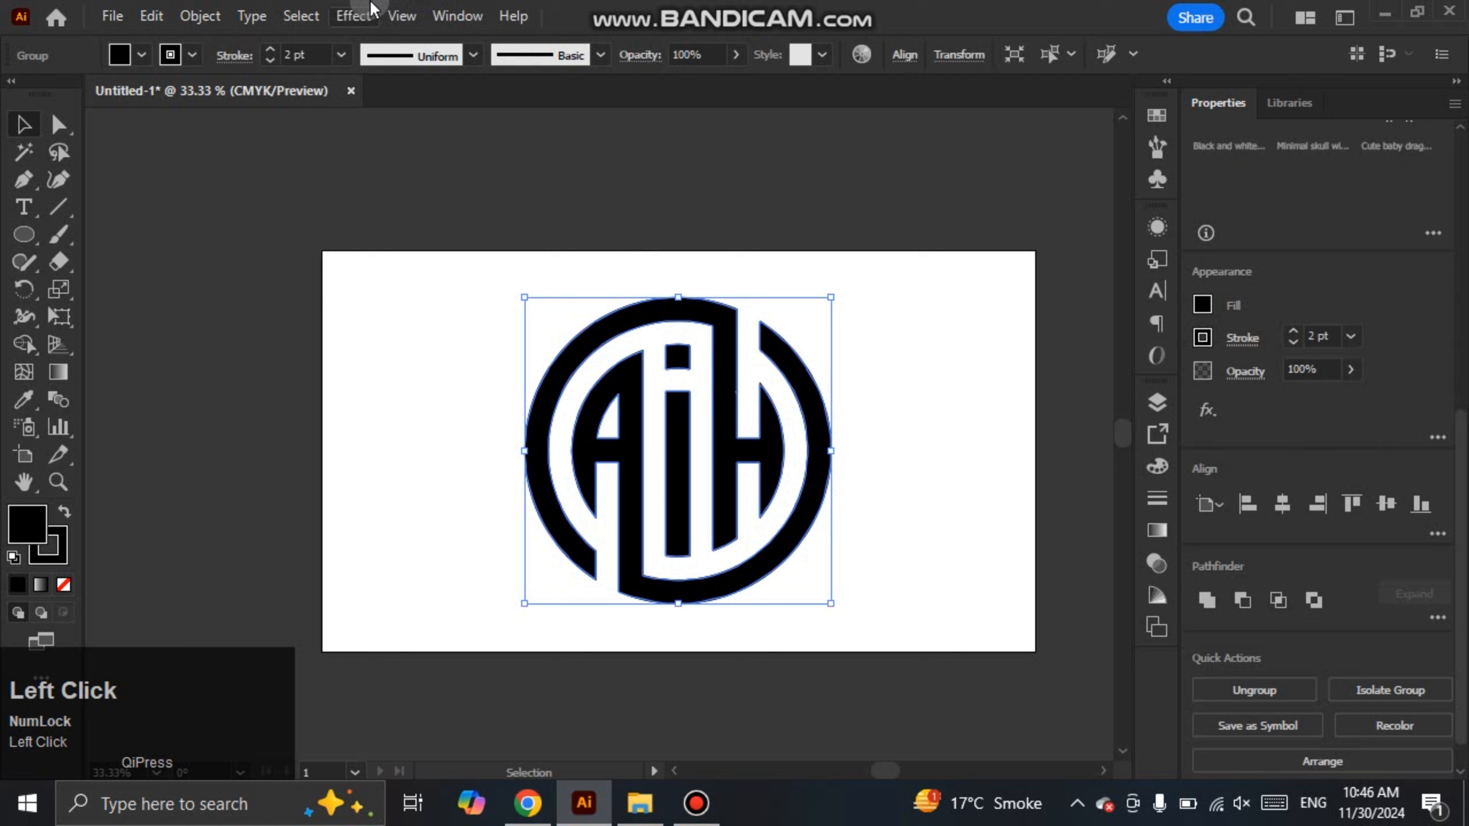
Apply a Drop Shadow to the monogram in Multiply mode with 75% opacity, 7 px X and Y offsets and 5 px blur
{"action": "left_click", "coordinate": [368, 8]}
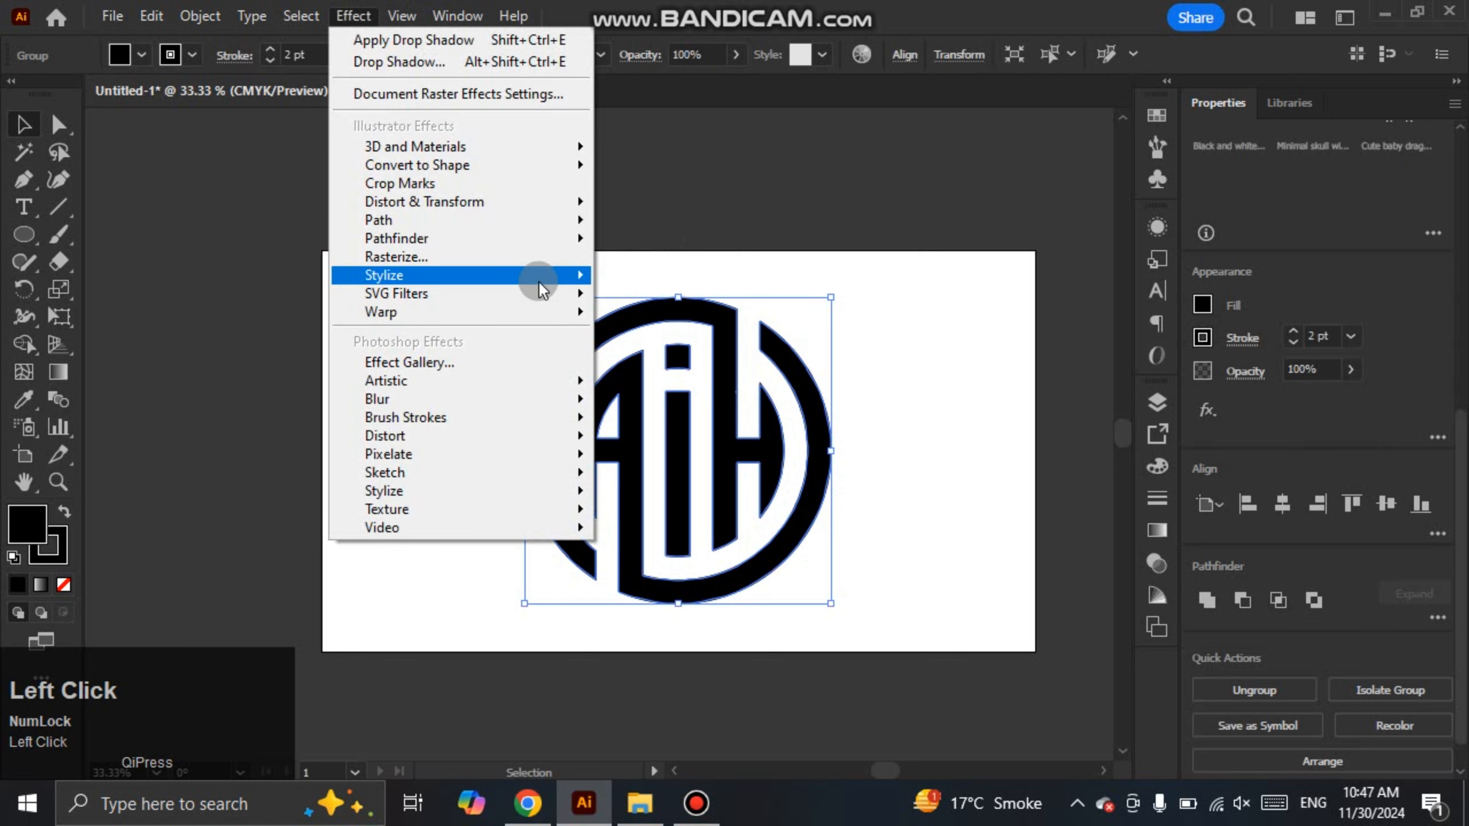
{"action": "mouse_move", "coordinate": [503, 278]}
{"action": "left_click", "coordinate": [617, 279]}
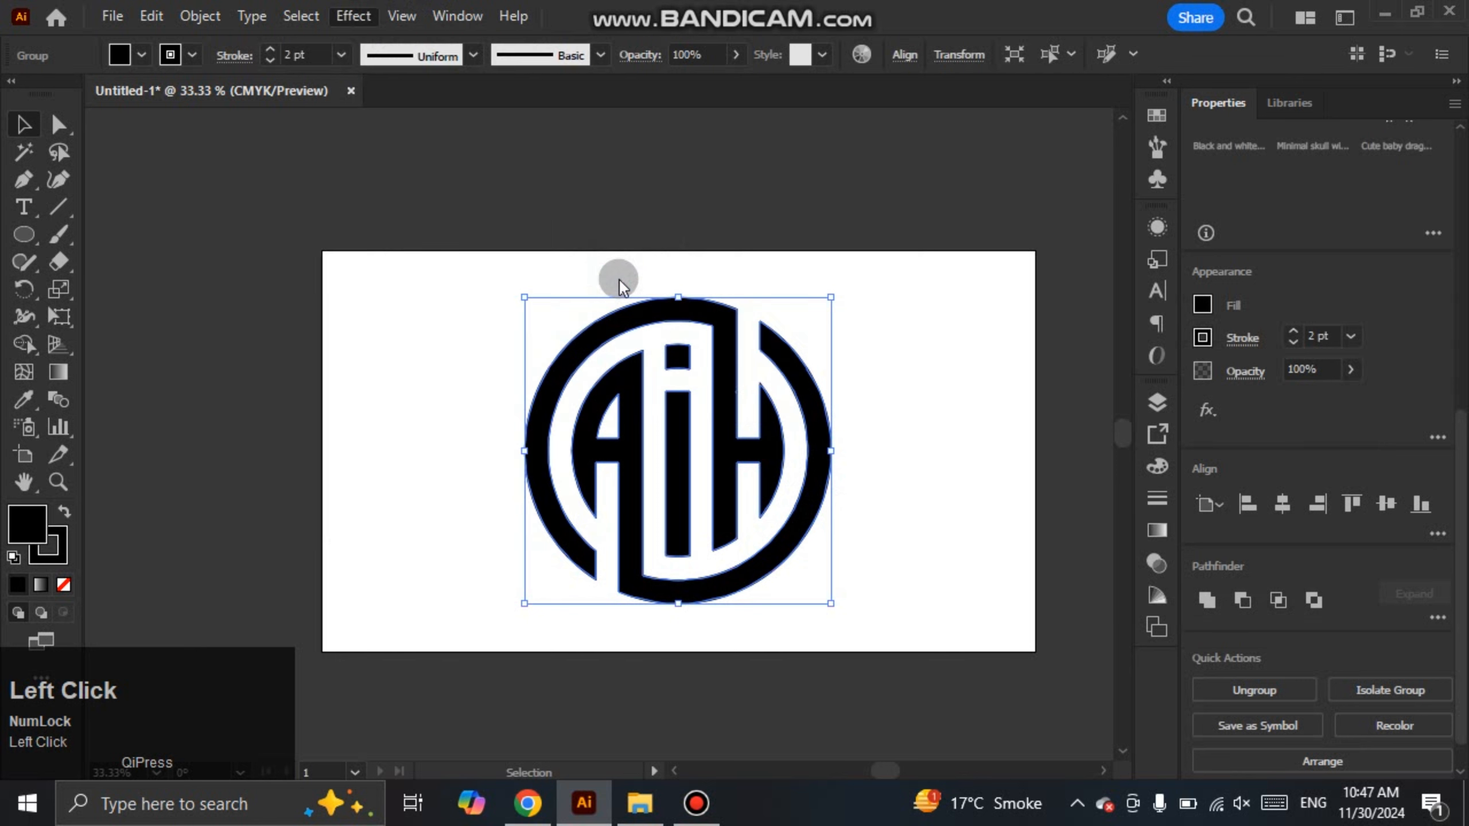
{"action": "left_click", "coordinate": [858, 508]}
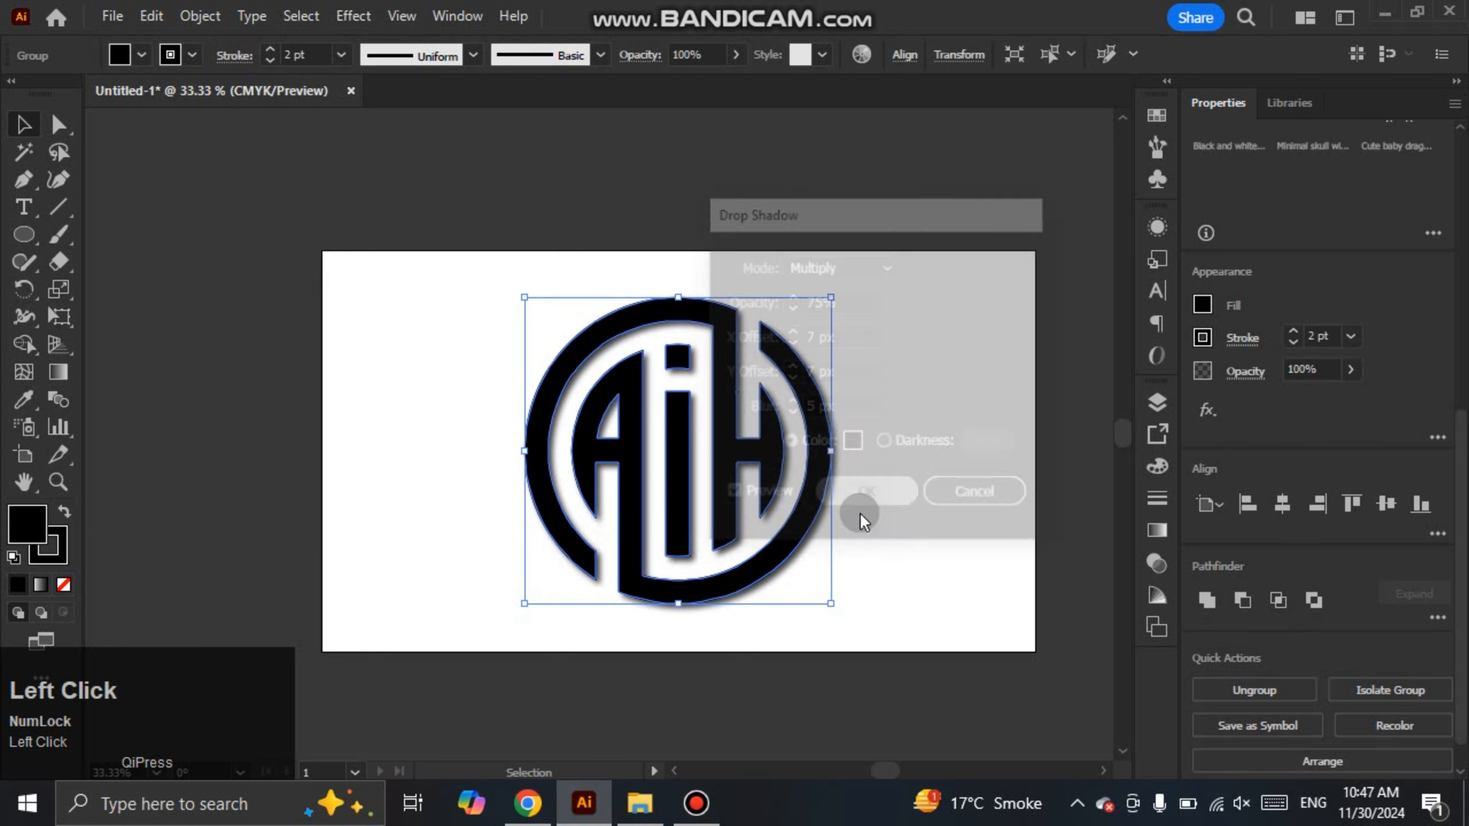
{"action": "left_click", "coordinate": [876, 525]}
{"action": "scroll", "coordinate": [851, 538], "scroll_direction": "up", "scroll_amount": 1}
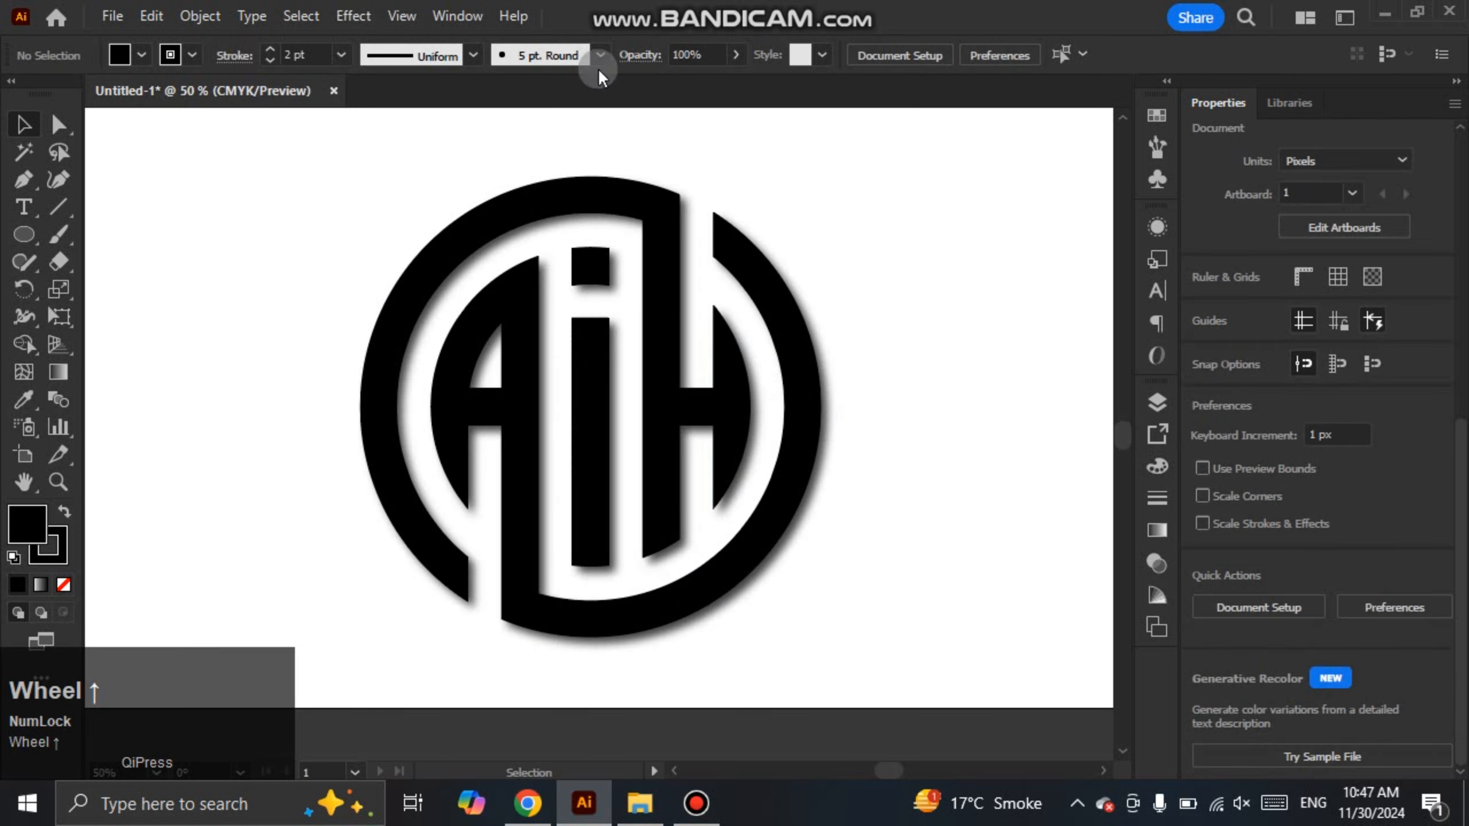